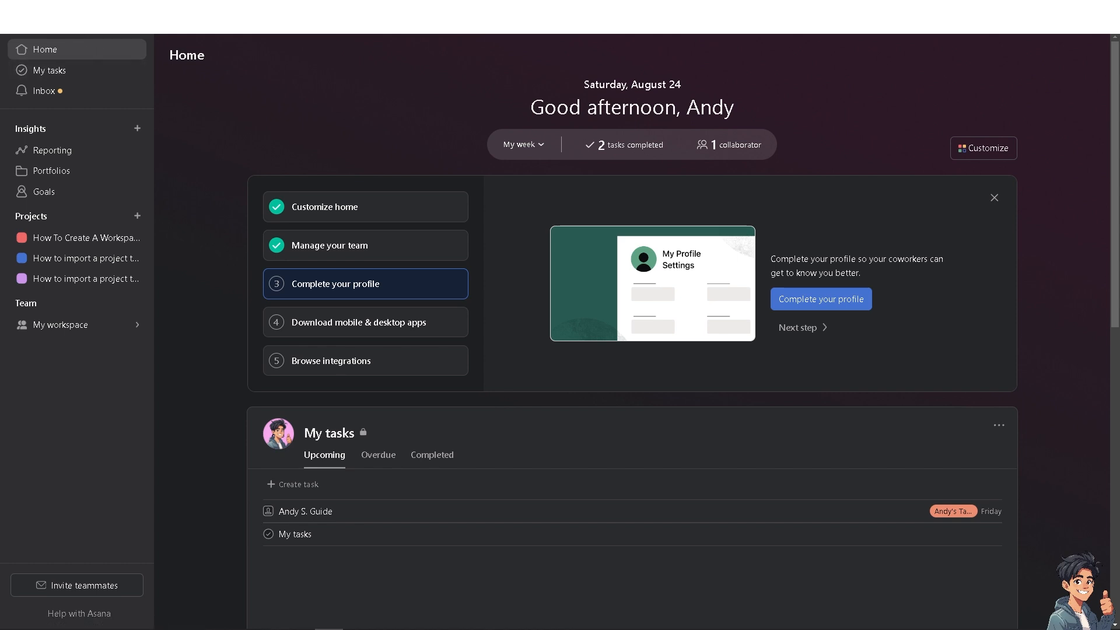
- Open the create menu and close it again without choosing anything
{"action": "left_click", "coordinate": [63, 18]}
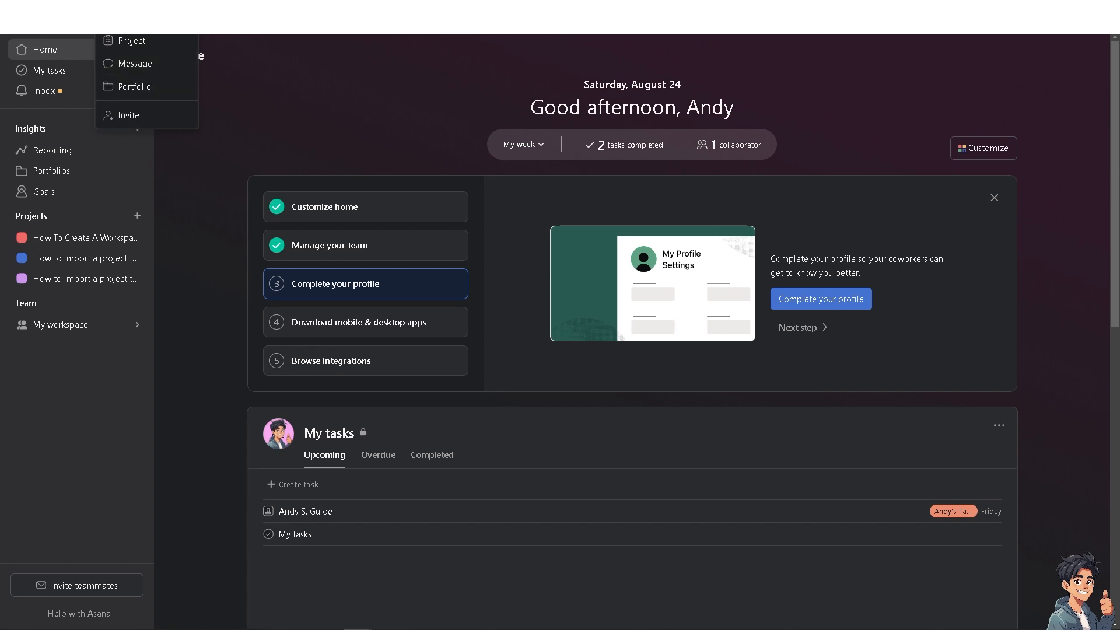
{"action": "left_click", "coordinate": [335, 77]}
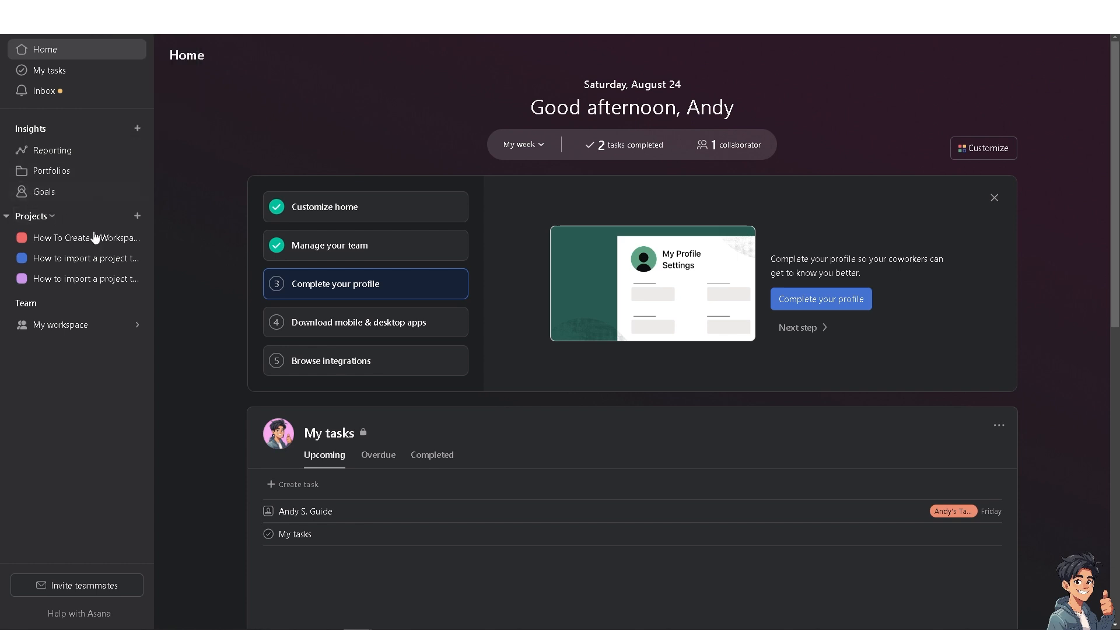
{"action": "mouse_move", "coordinate": [122, 334]}
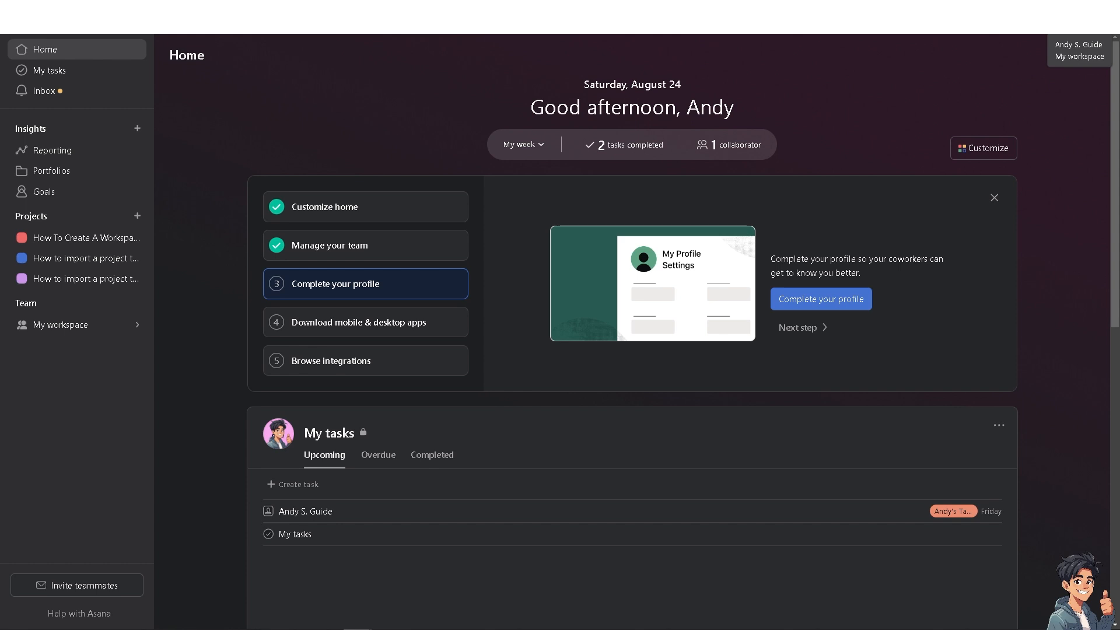
- Start a new workspace from the account menu and name it Andy's Guides
{"action": "left_click", "coordinate": [1093, 20]}
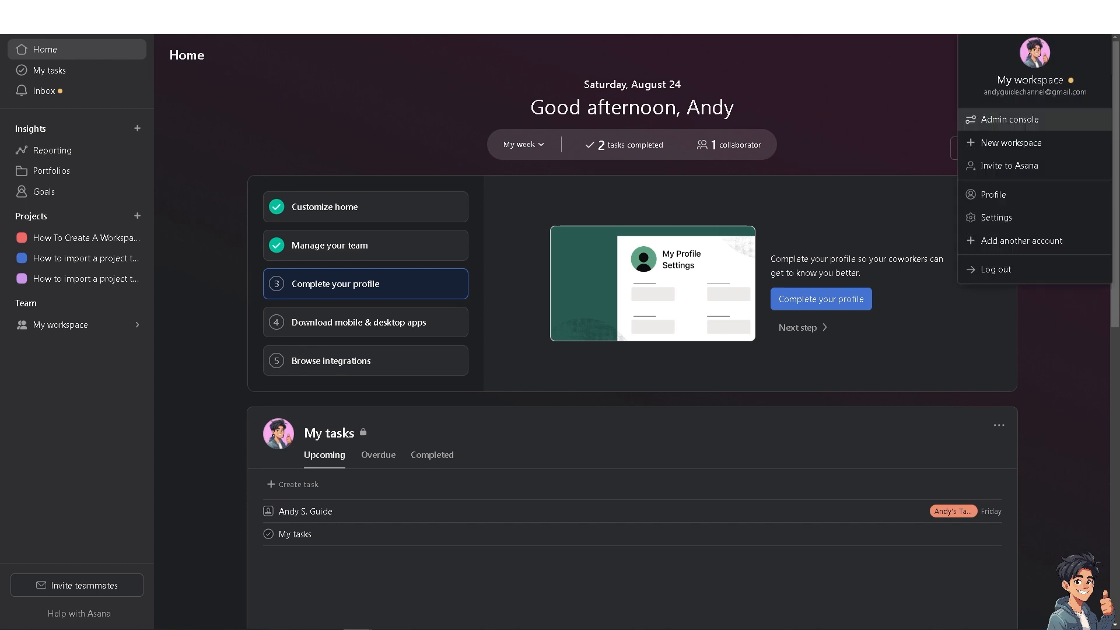
{"action": "left_click", "coordinate": [999, 143]}
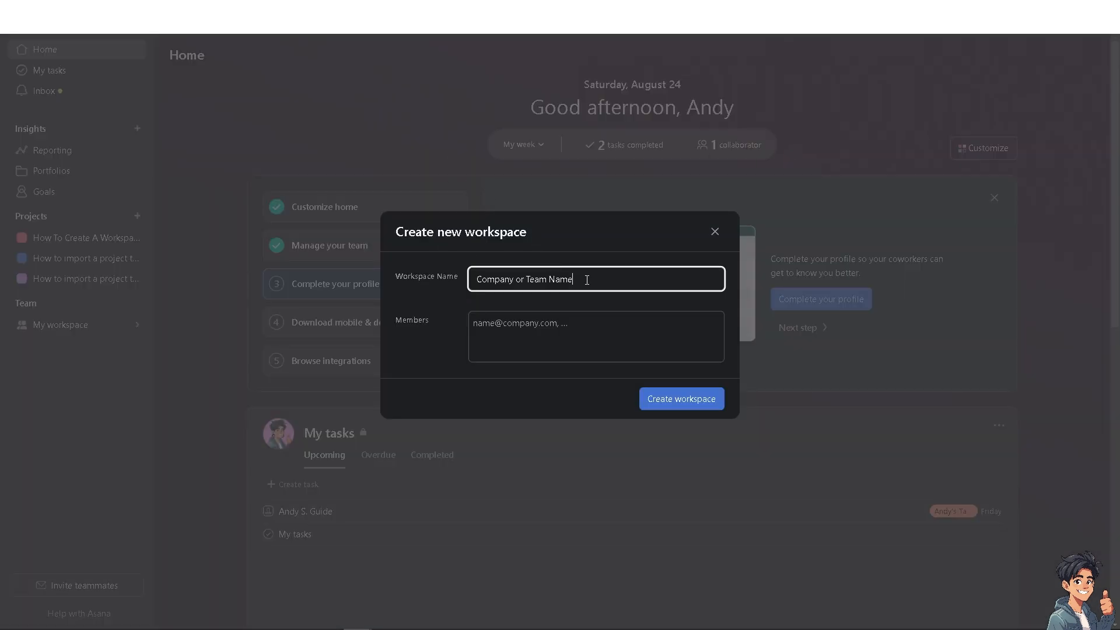
{"action": "left_click_drag", "start_coordinate": [587, 280], "coordinate": [465, 288]}
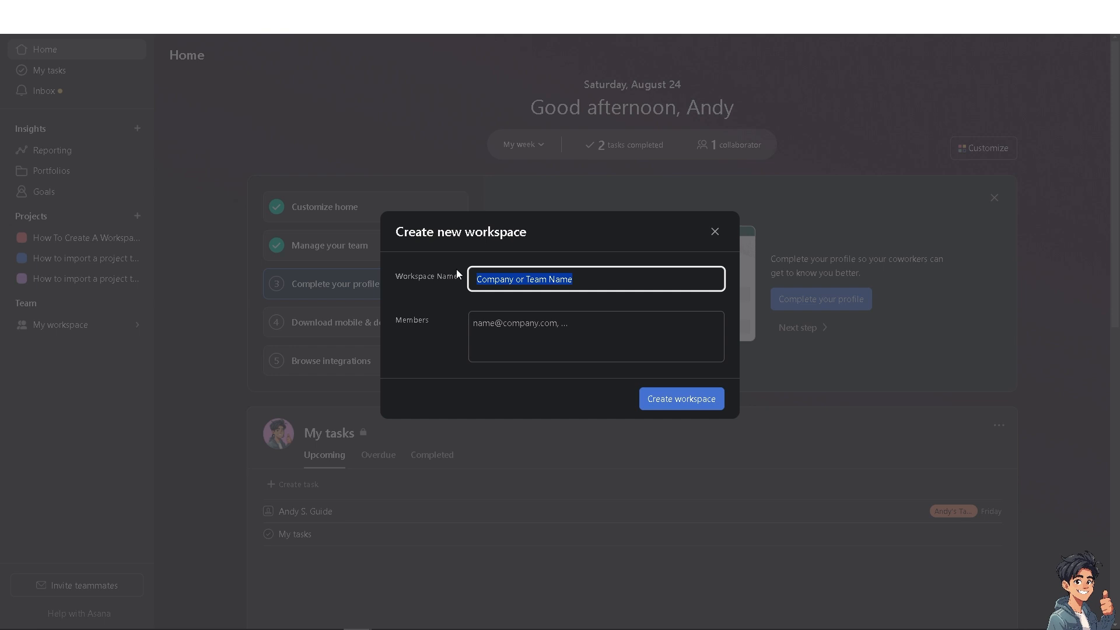
{"action": "type", "text": "Andy"}
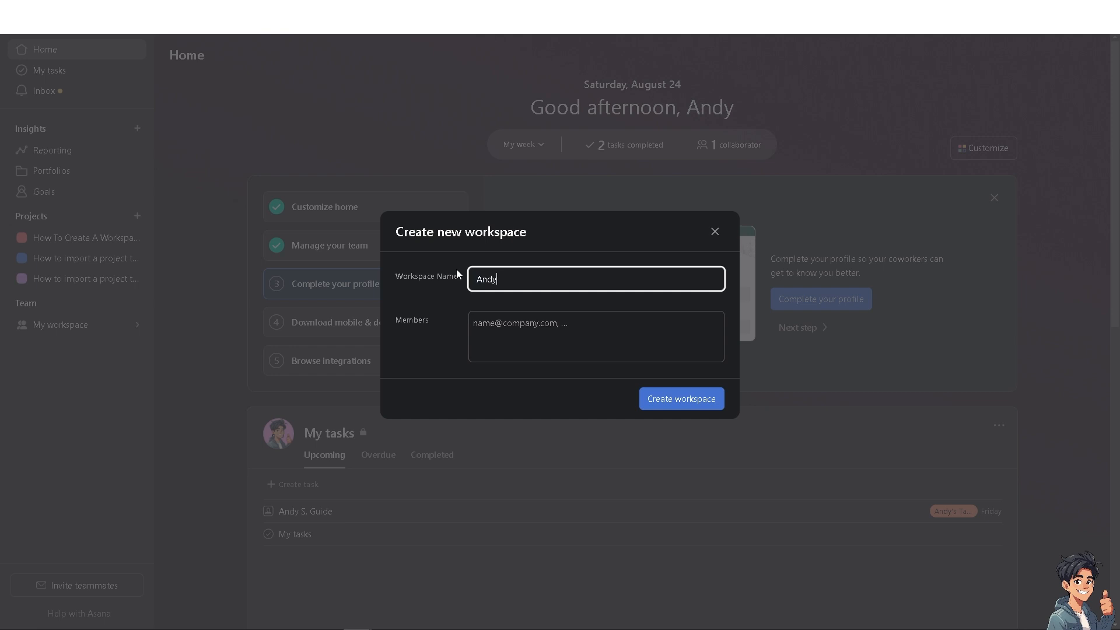
{"action": "type", "text": "'s Guides"}
- Invite one member by their e-mail address and create the workspace
{"action": "left_click", "coordinate": [470, 326]}
{"action": "key", "text": "ctrl+v"}
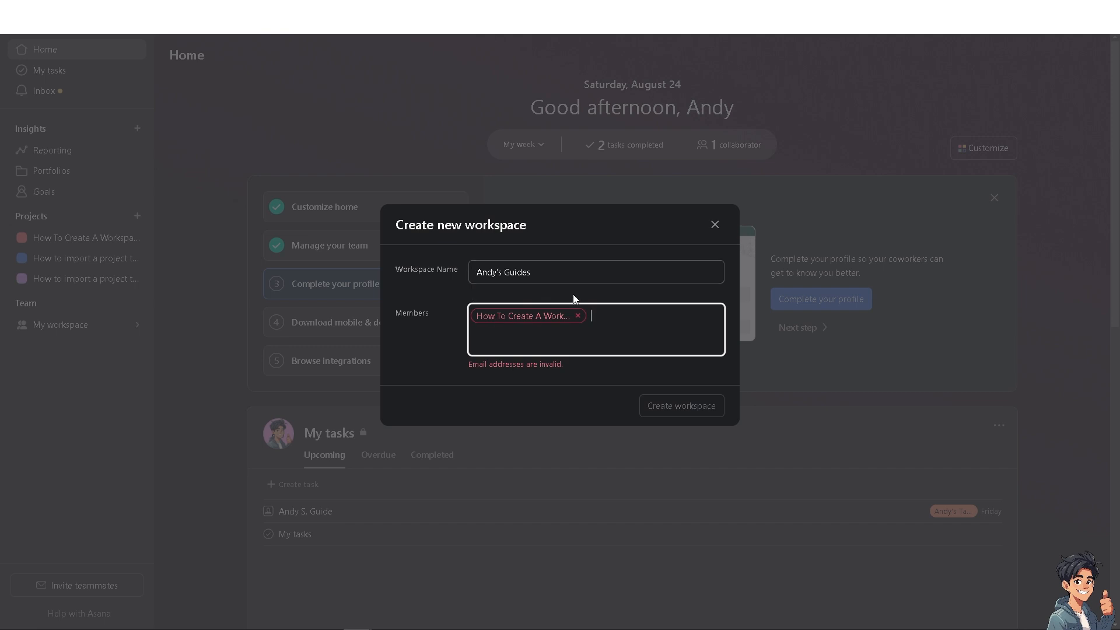
{"action": "left_click", "coordinate": [578, 316]}
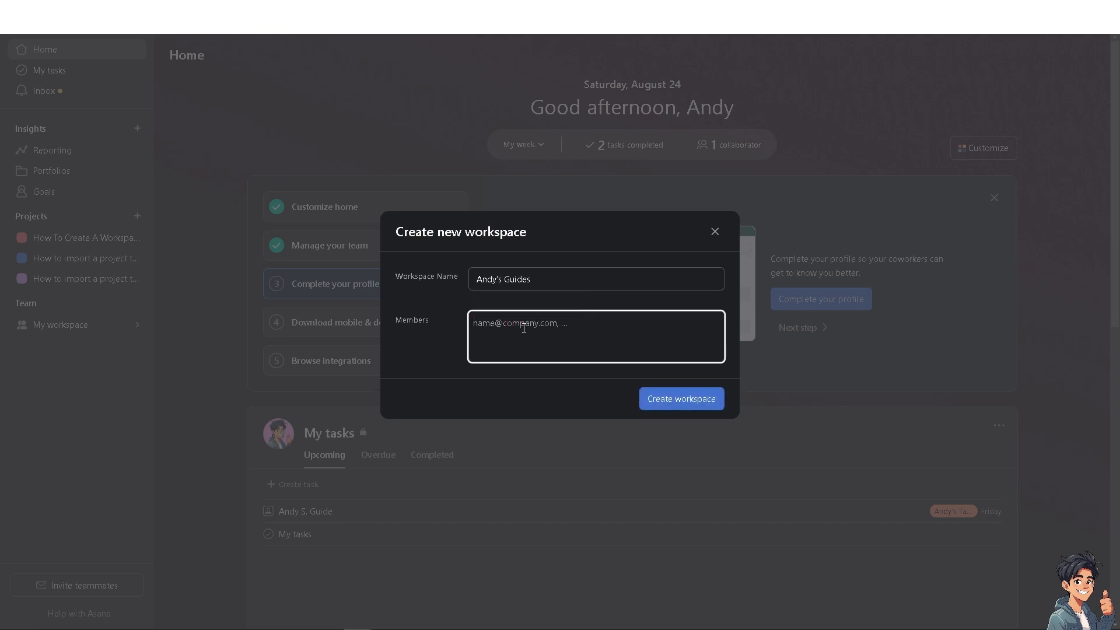
{"action": "left_click", "coordinate": [418, 361]}
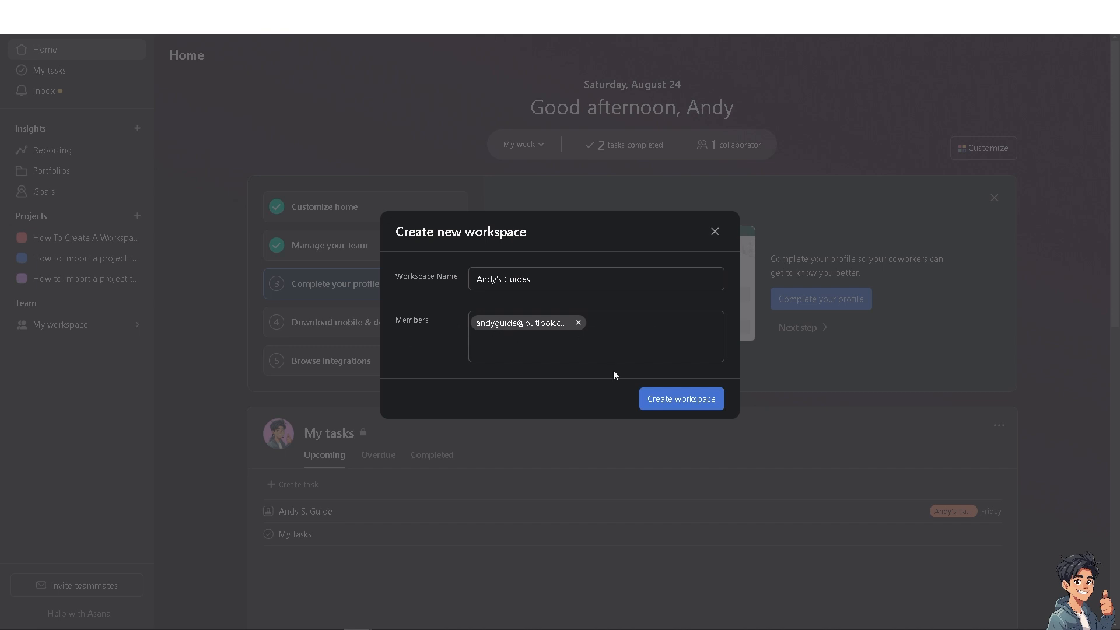
{"action": "left_click", "coordinate": [685, 403]}
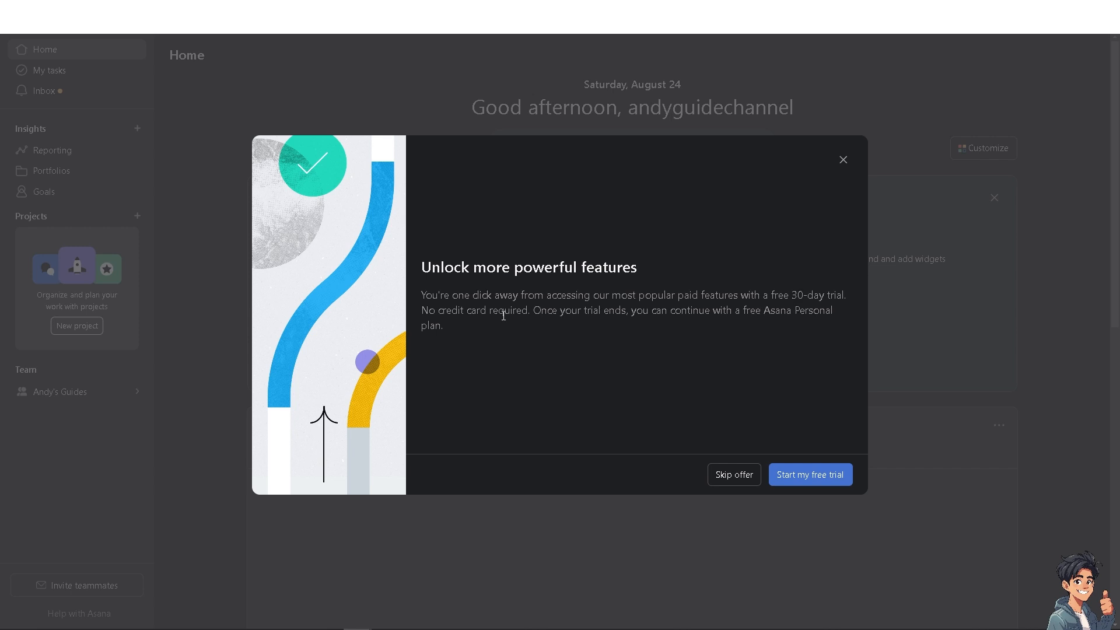
- Start the free 30-day trial and dismiss the orientation call offer
{"action": "left_click", "coordinate": [808, 478]}
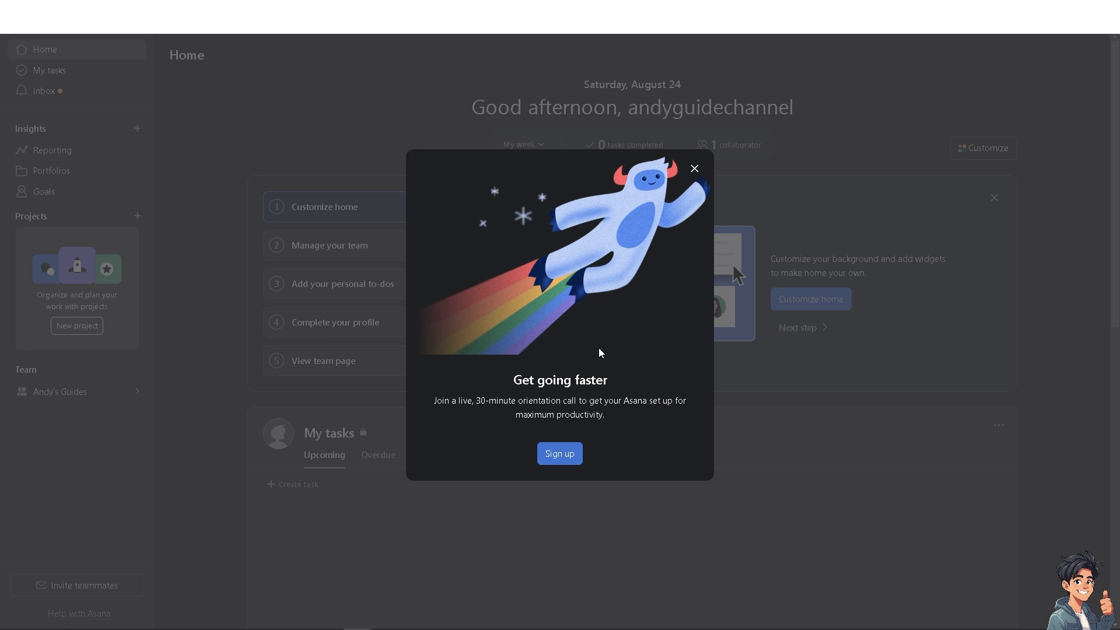
{"action": "left_click", "coordinate": [695, 170]}
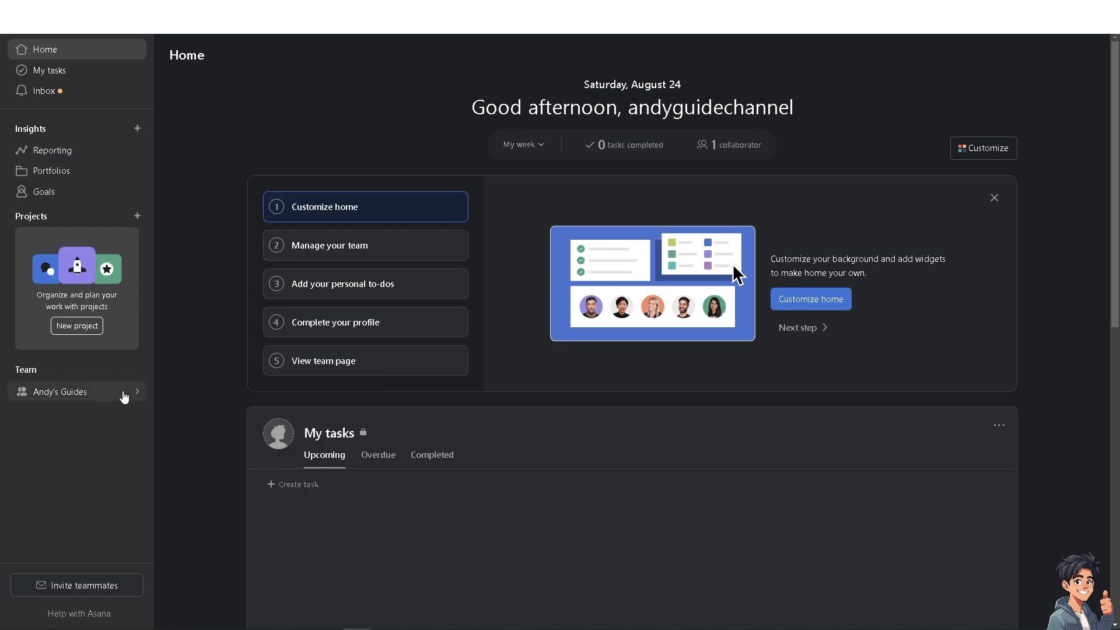
- Open the Manage your team step and view the workspace Members list in the admin console
{"action": "mouse_move", "coordinate": [124, 395]}
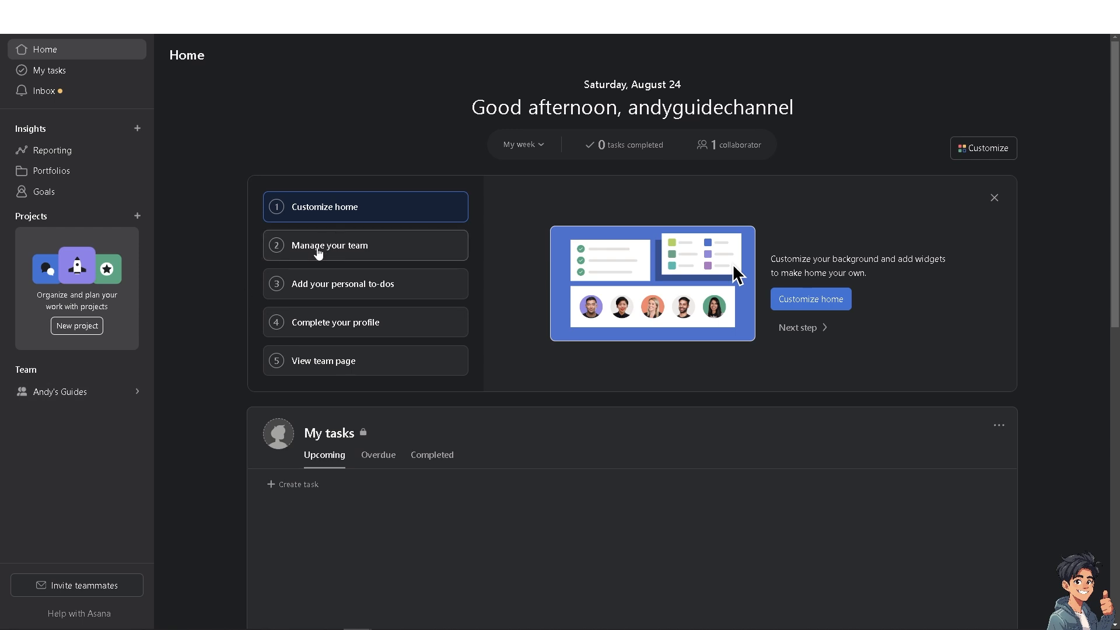
{"action": "left_click", "coordinate": [362, 252]}
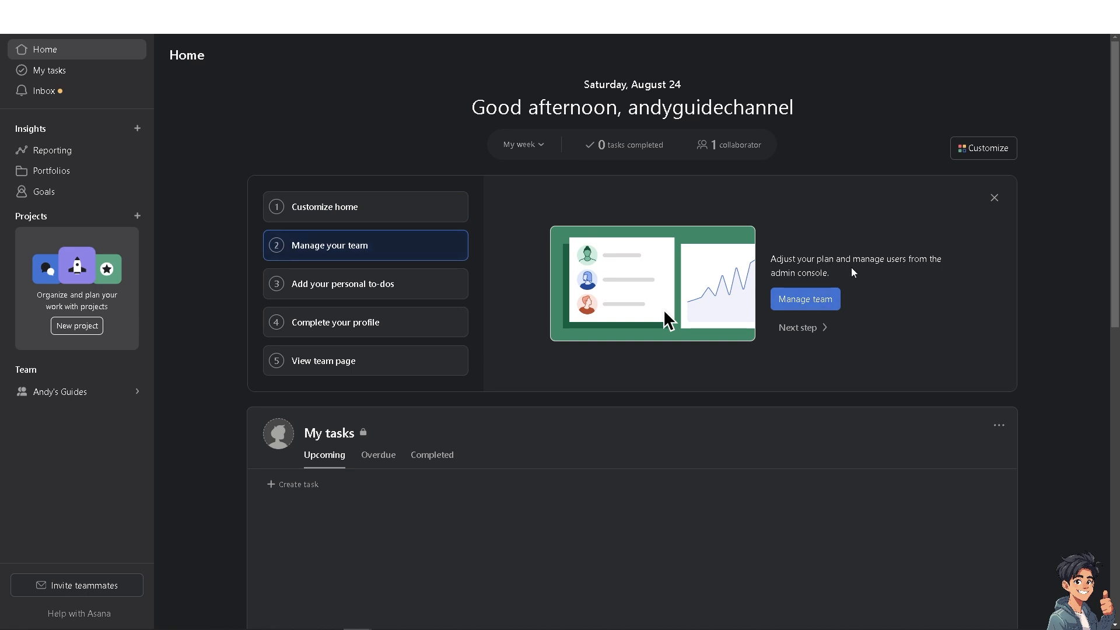
{"action": "left_click", "coordinate": [808, 300]}
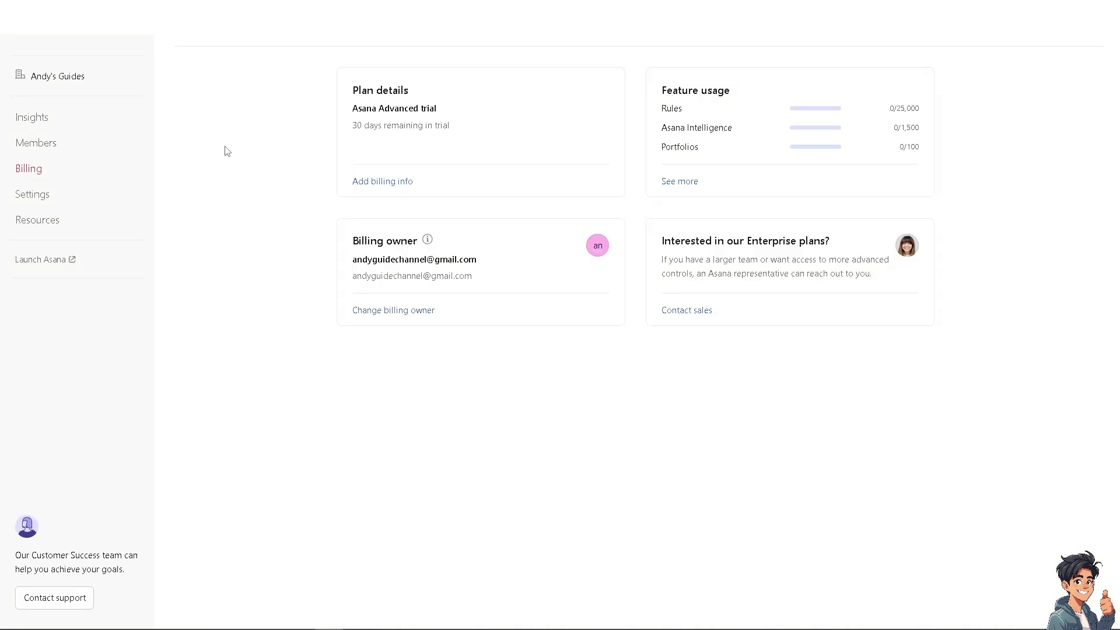
{"action": "left_click", "coordinate": [50, 147]}
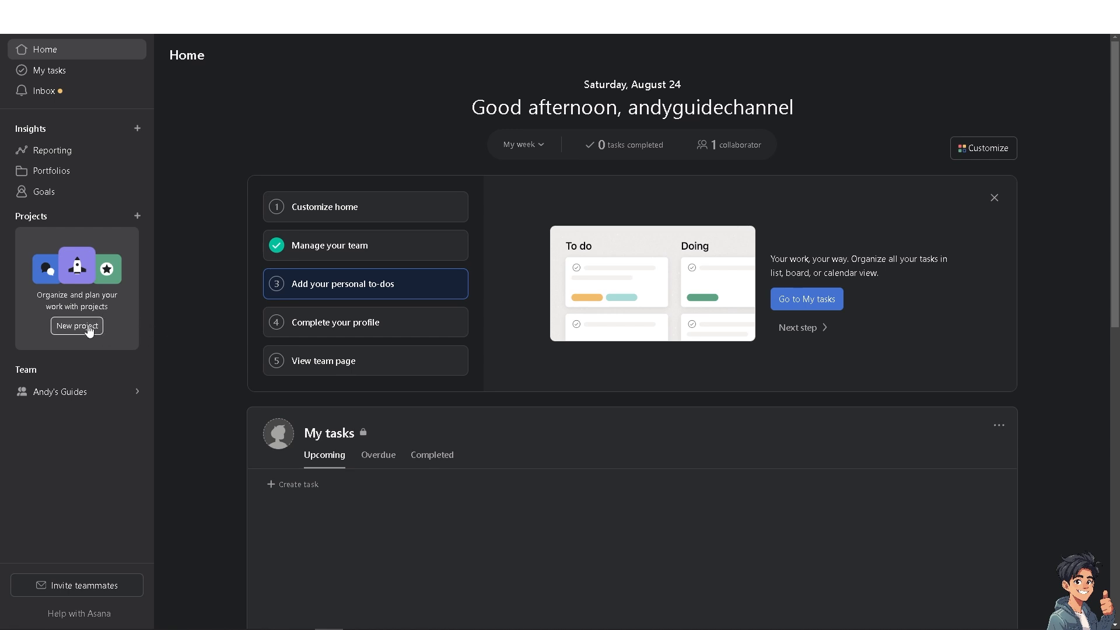
- Start a new project from a template and filter templates to the Andy's Guides team
{"action": "left_click", "coordinate": [89, 328]}
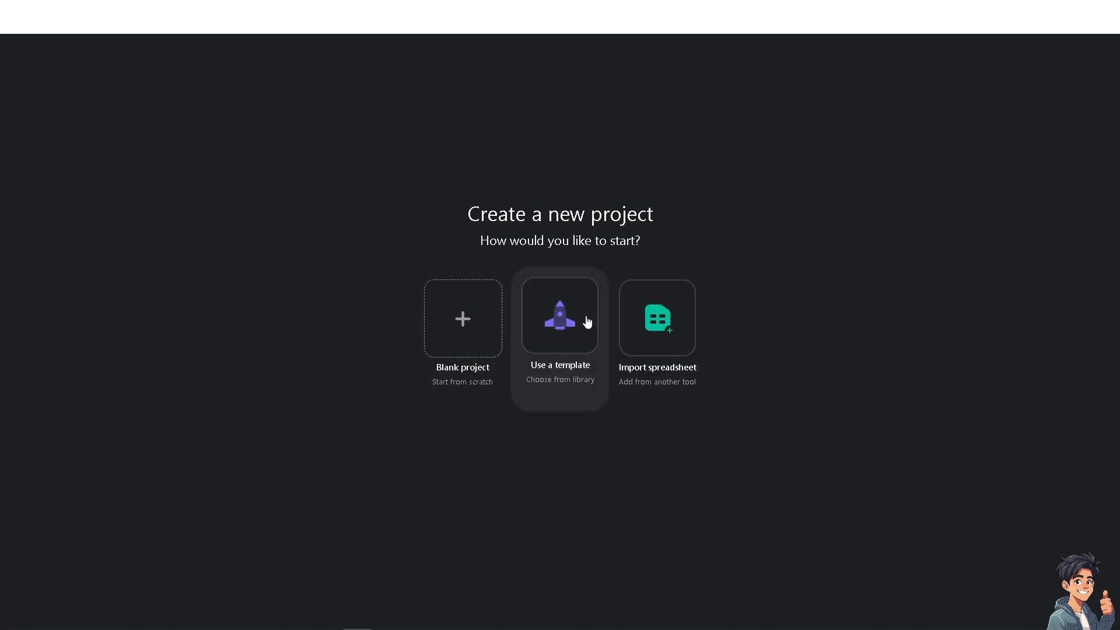
{"action": "left_click", "coordinate": [556, 317]}
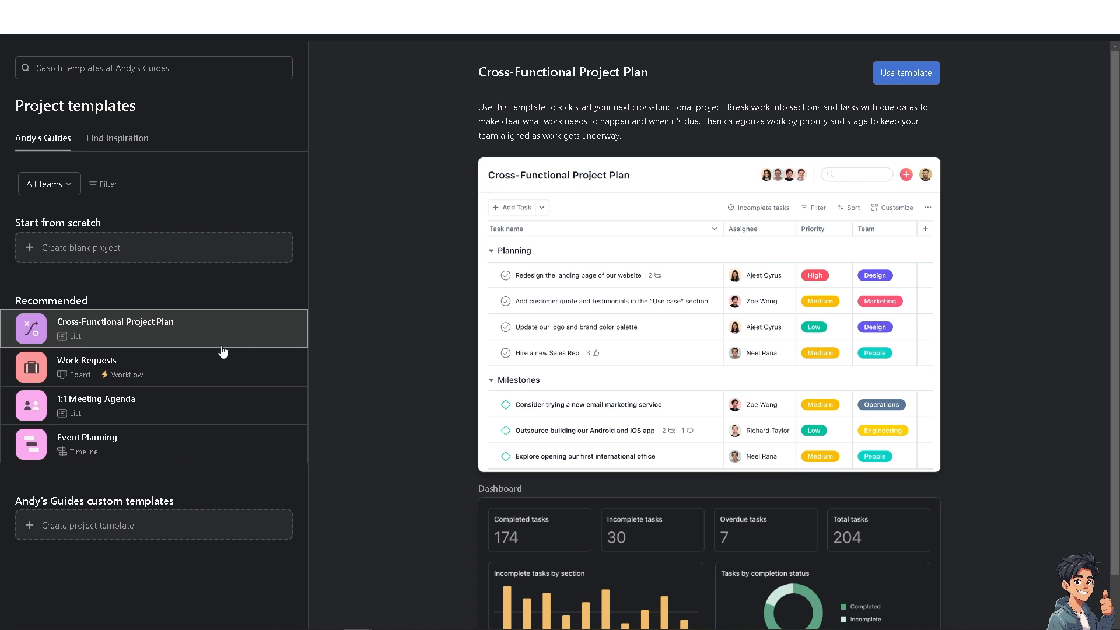
{"action": "left_click", "coordinate": [100, 188]}
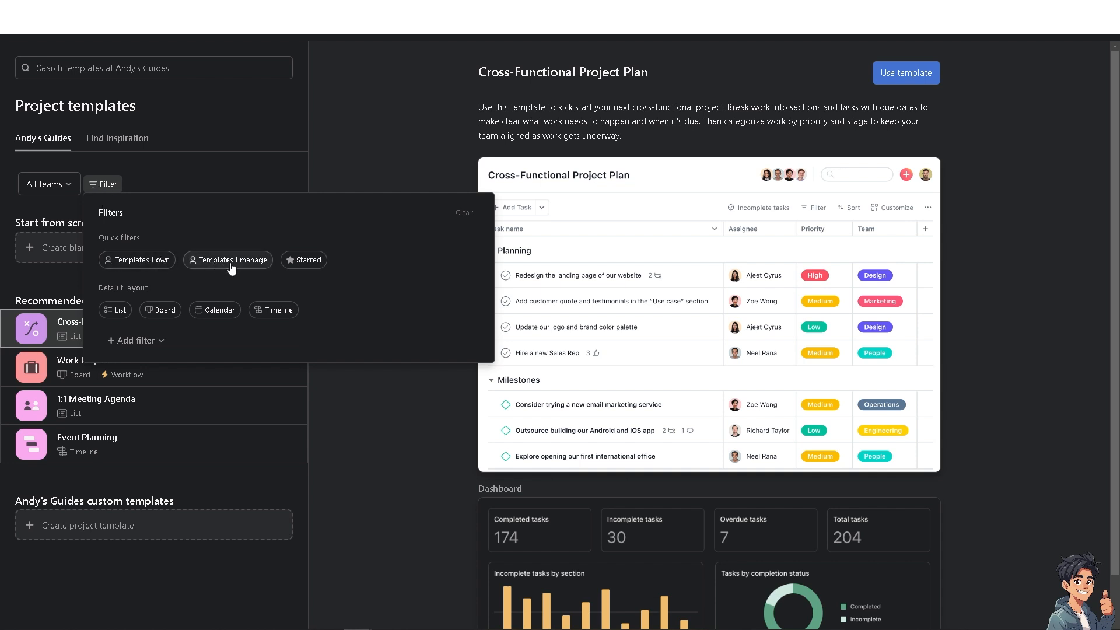
{"action": "left_click", "coordinate": [69, 184]}
{"action": "left_click", "coordinate": [87, 235]}
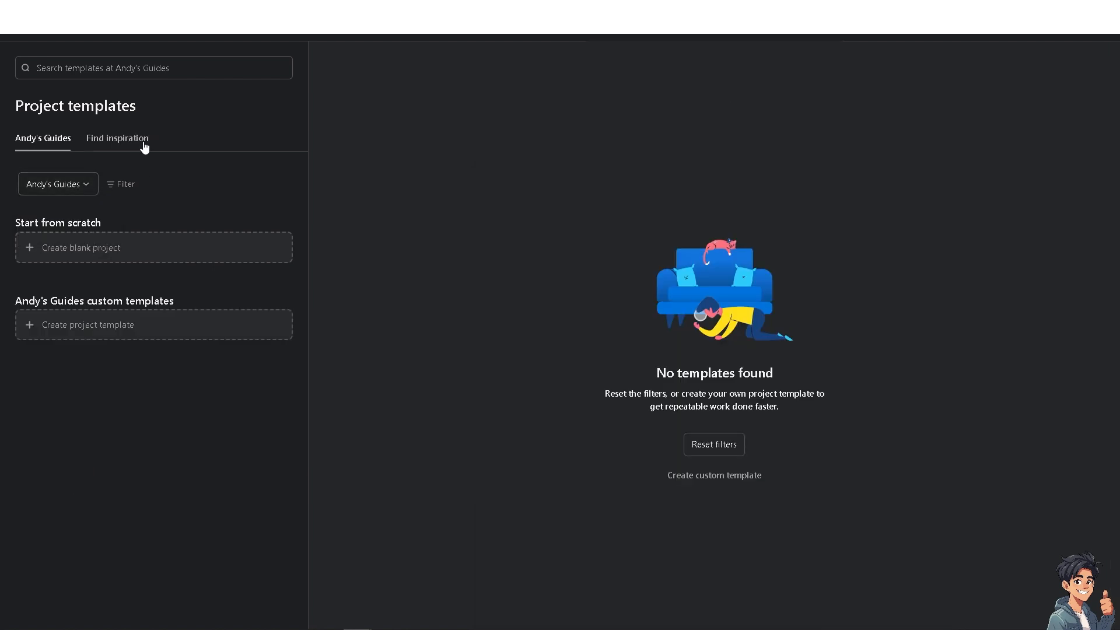
- Show templates from all teams again and use the Work Requests template
{"action": "left_click", "coordinate": [89, 186]}
{"action": "left_click", "coordinate": [74, 213]}
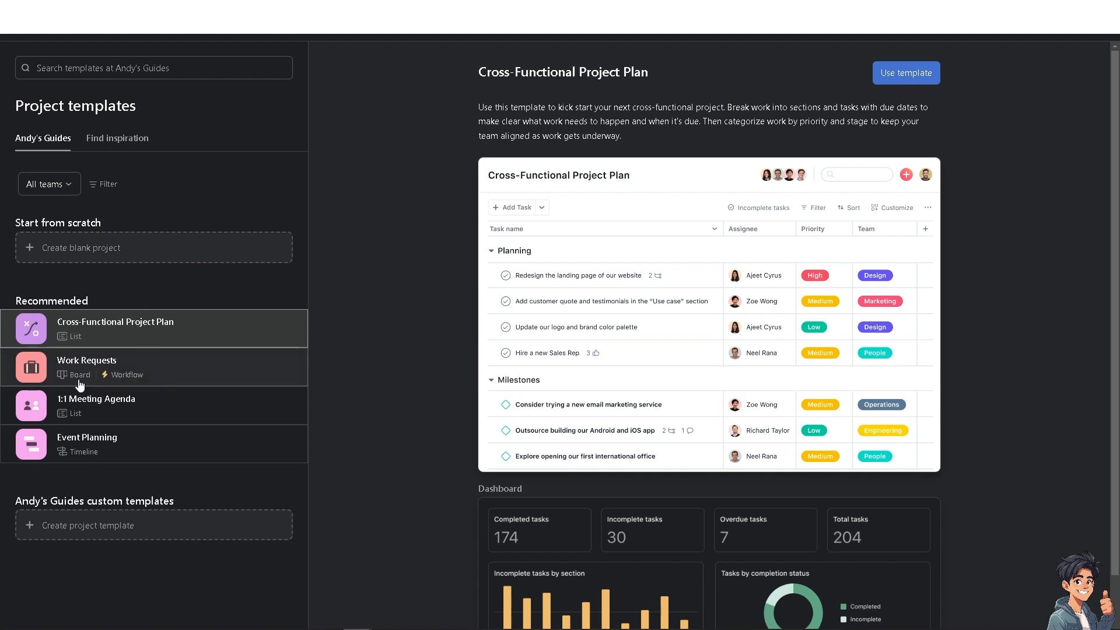
{"action": "left_click", "coordinate": [138, 369]}
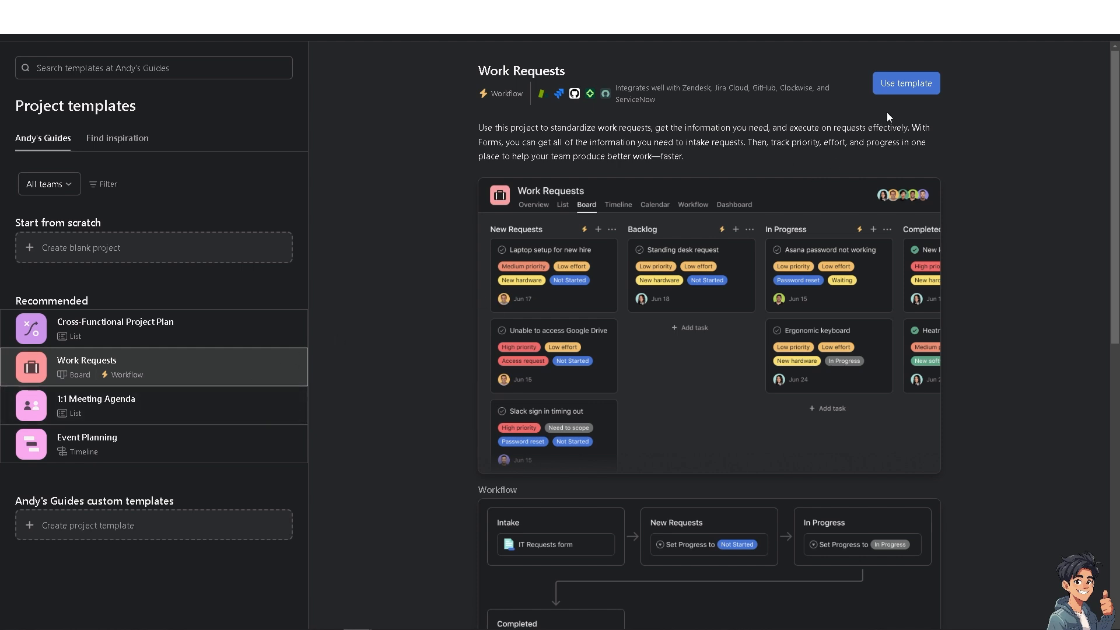
{"action": "left_click", "coordinate": [889, 89]}
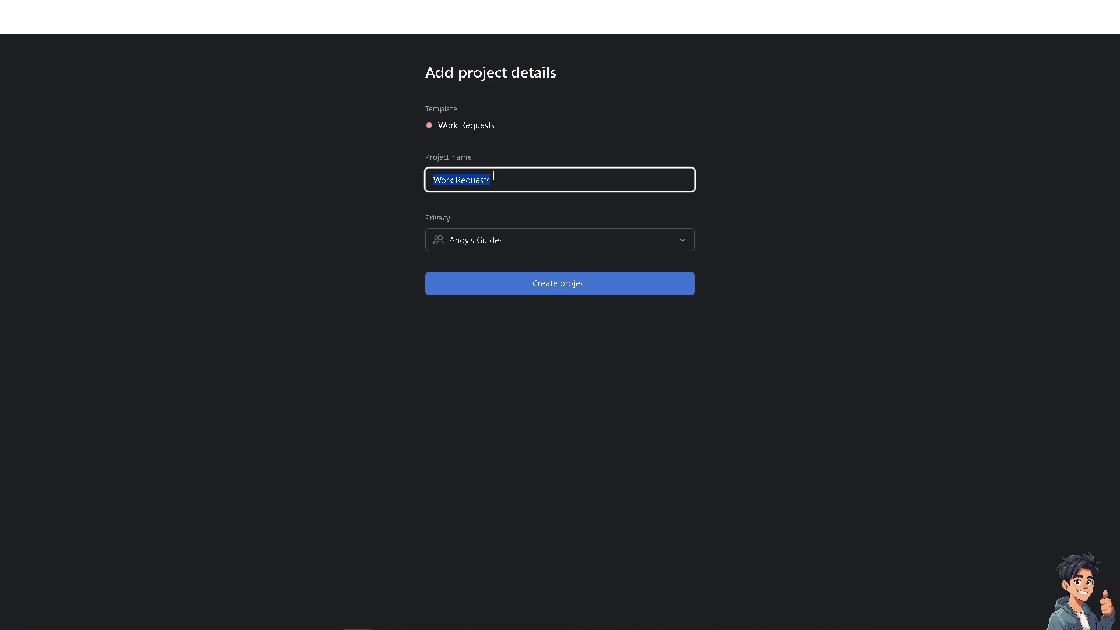
- Name the project 'How To Create A Workspace In Asana' and open its privacy options
{"action": "type", "text": "How To Create A Workspace In Asana"}
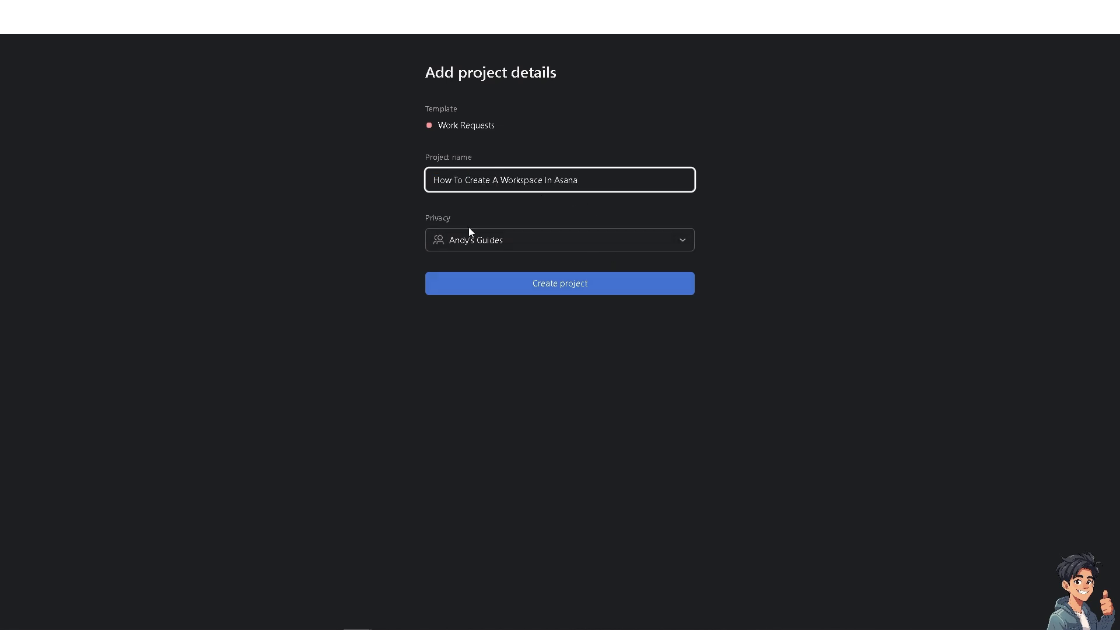
{"action": "left_click", "coordinate": [500, 242]}
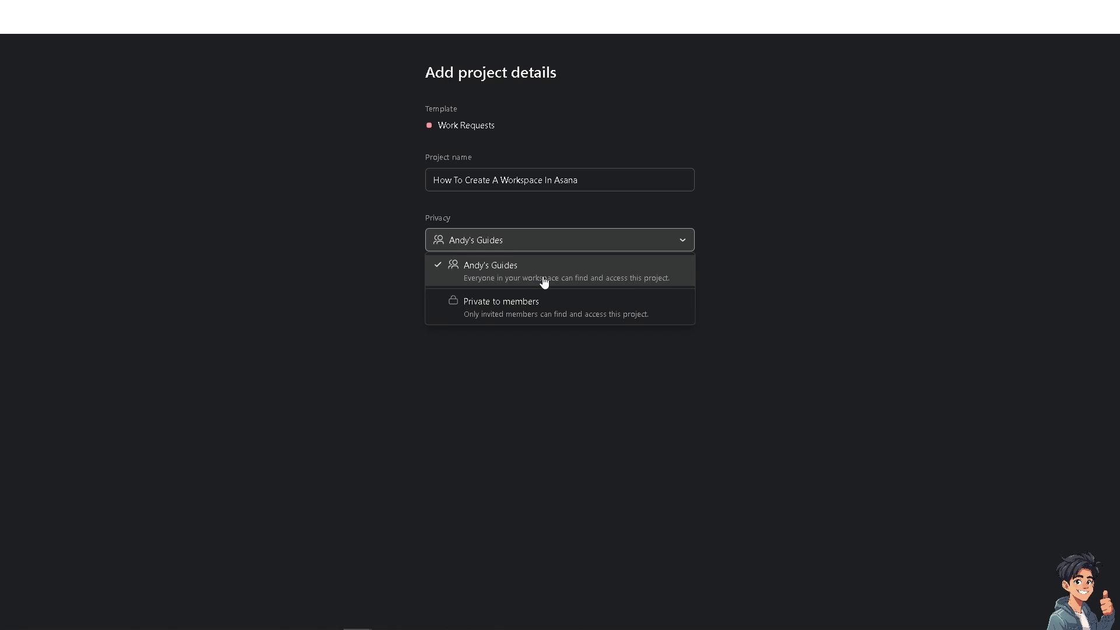
- Confirm the Work Requests project details to create the project and reach its Board
{"action": "left_click", "coordinate": [563, 278]}
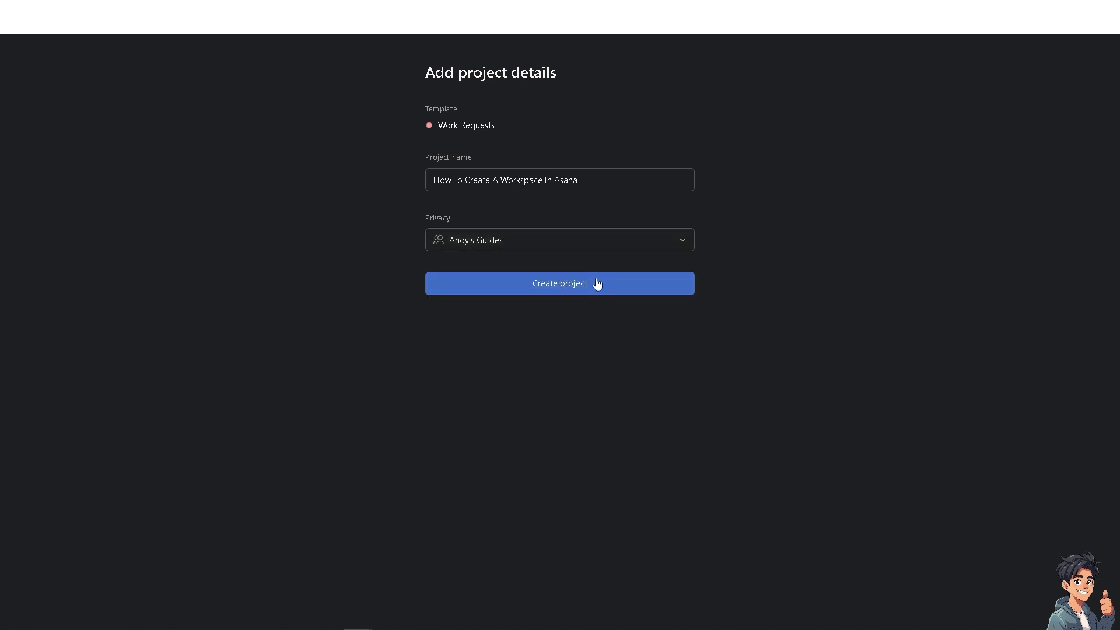
{"action": "left_click", "coordinate": [595, 285]}
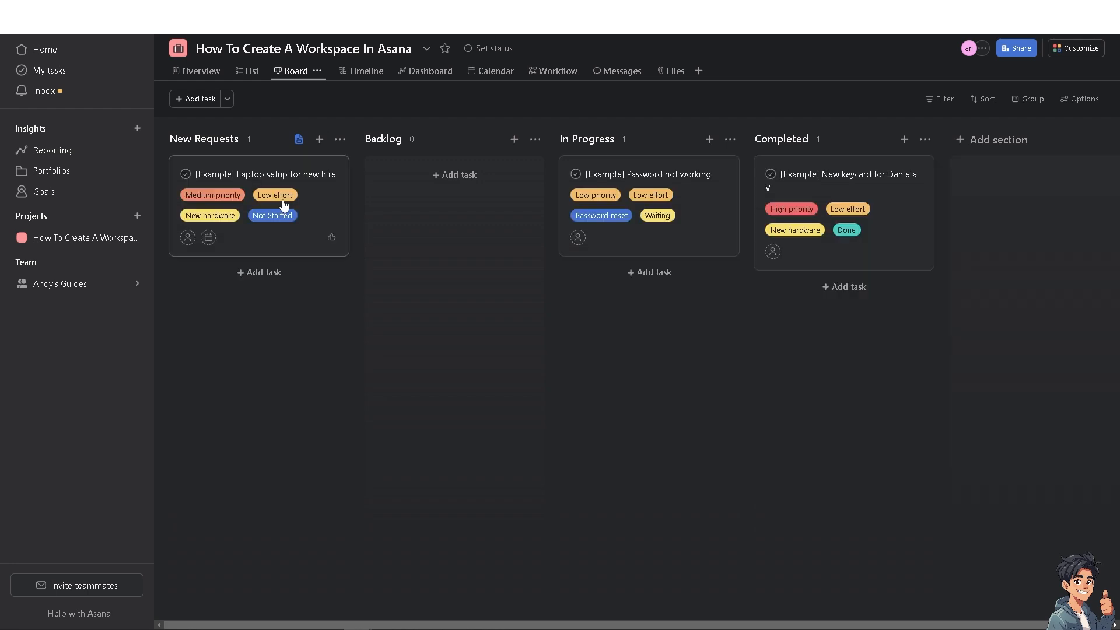
- Set the project colour to teal and upload a custom image icon applied for everyone
{"action": "left_click", "coordinate": [428, 50]}
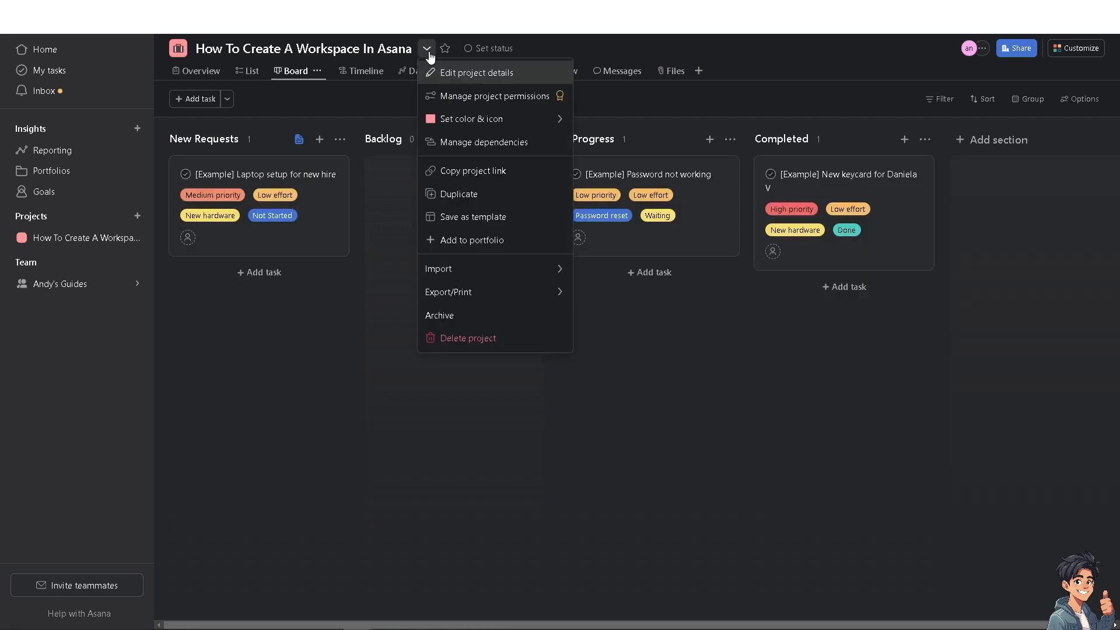
{"action": "mouse_move", "coordinate": [506, 125]}
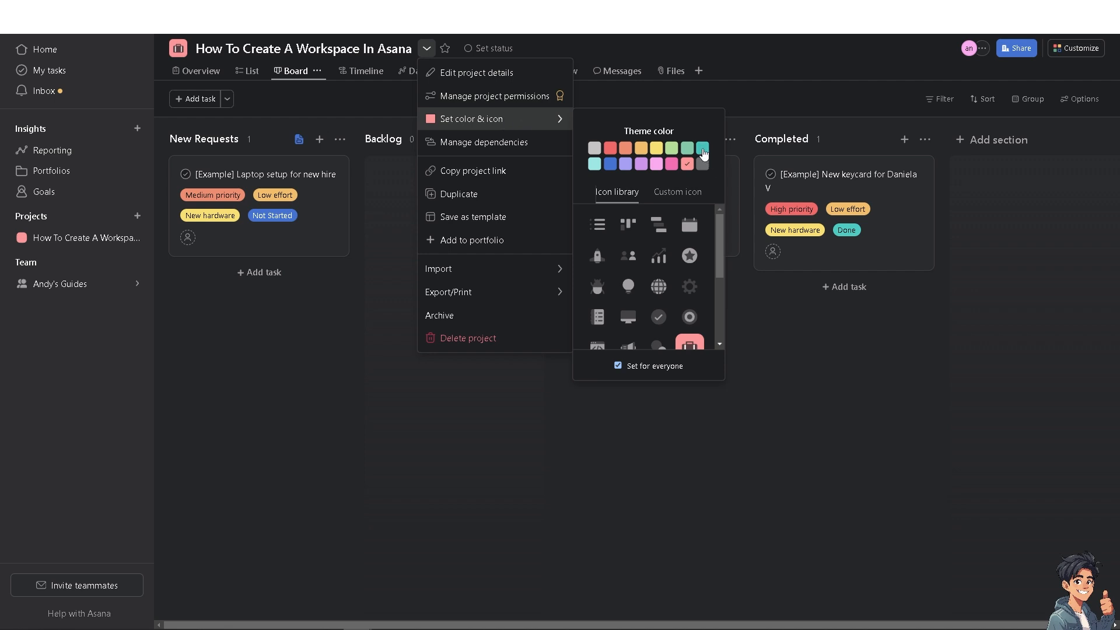
{"action": "left_click", "coordinate": [702, 149]}
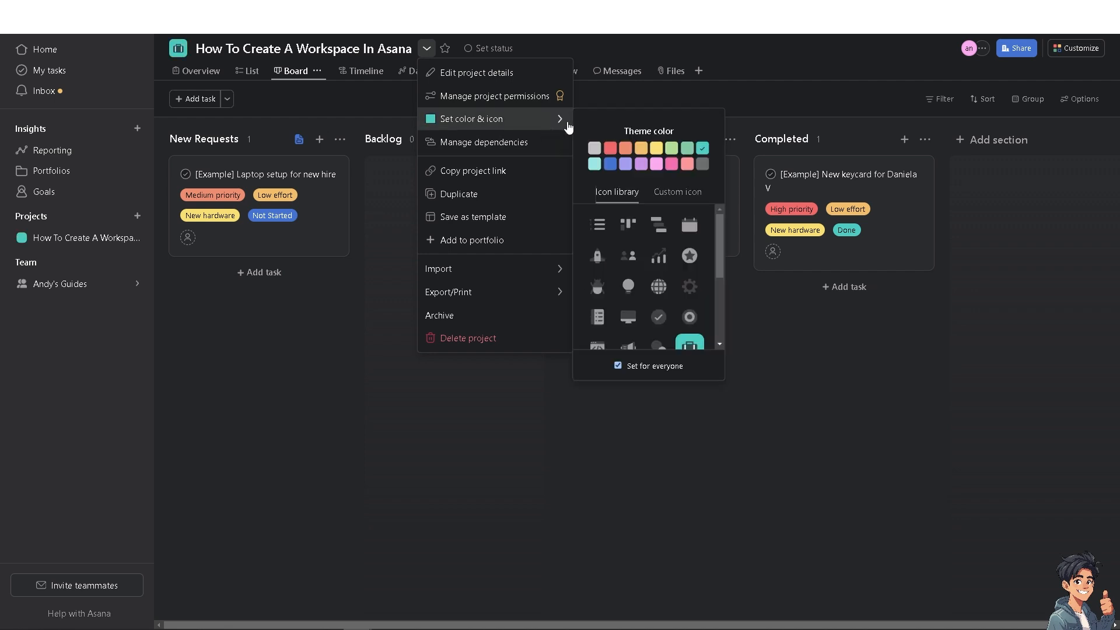
{"action": "left_click", "coordinate": [688, 197]}
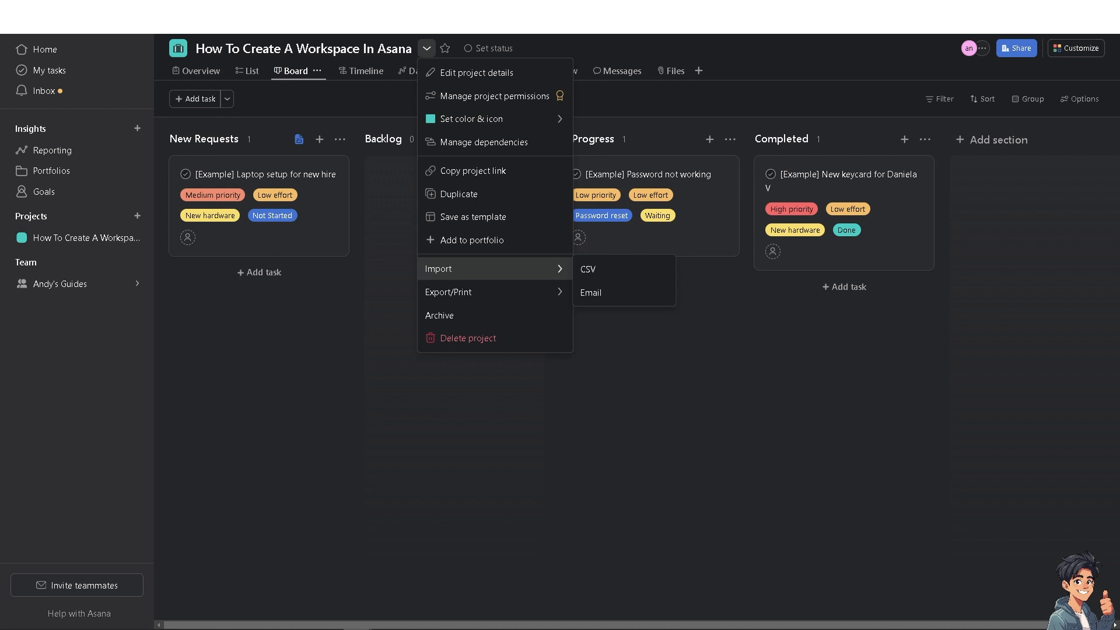
{"action": "mouse_move", "coordinate": [551, 119]}
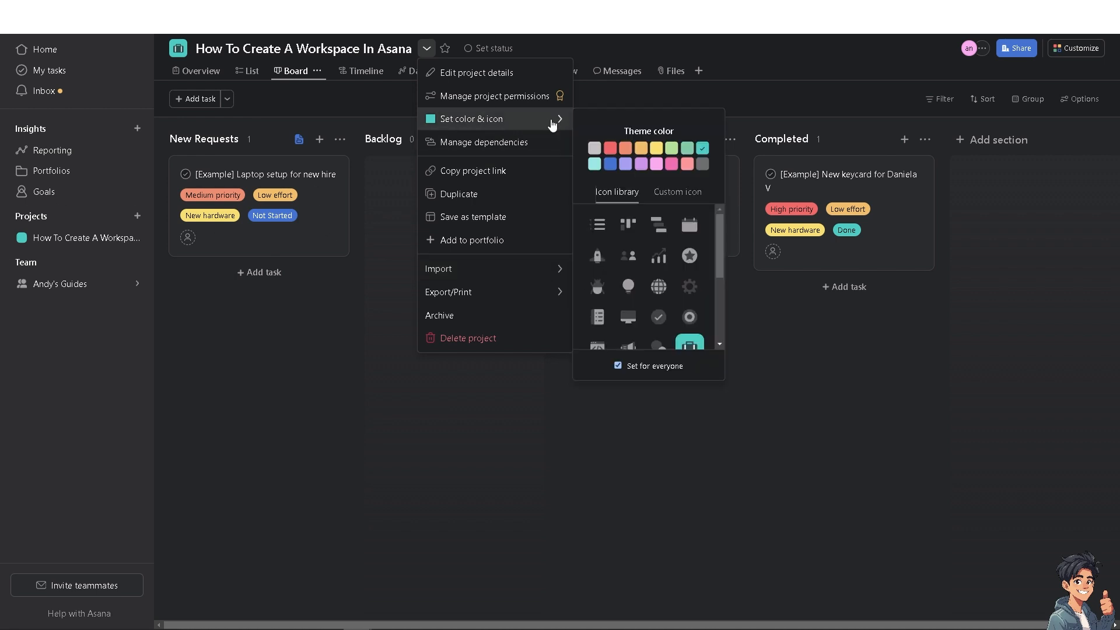
{"action": "left_click", "coordinate": [686, 200]}
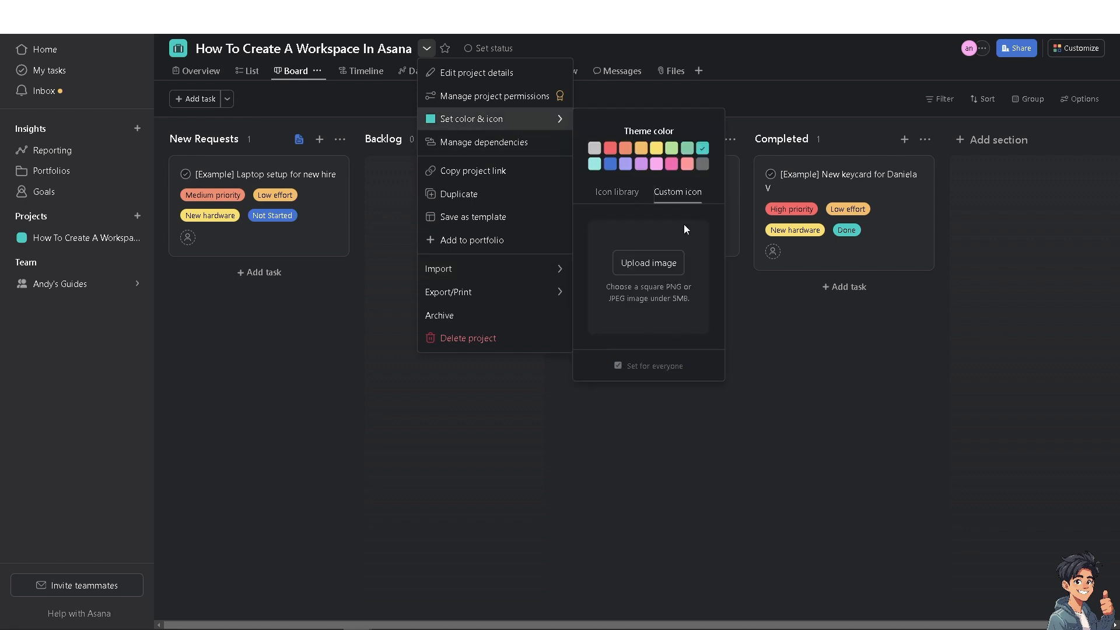
{"action": "left_click", "coordinate": [664, 268]}
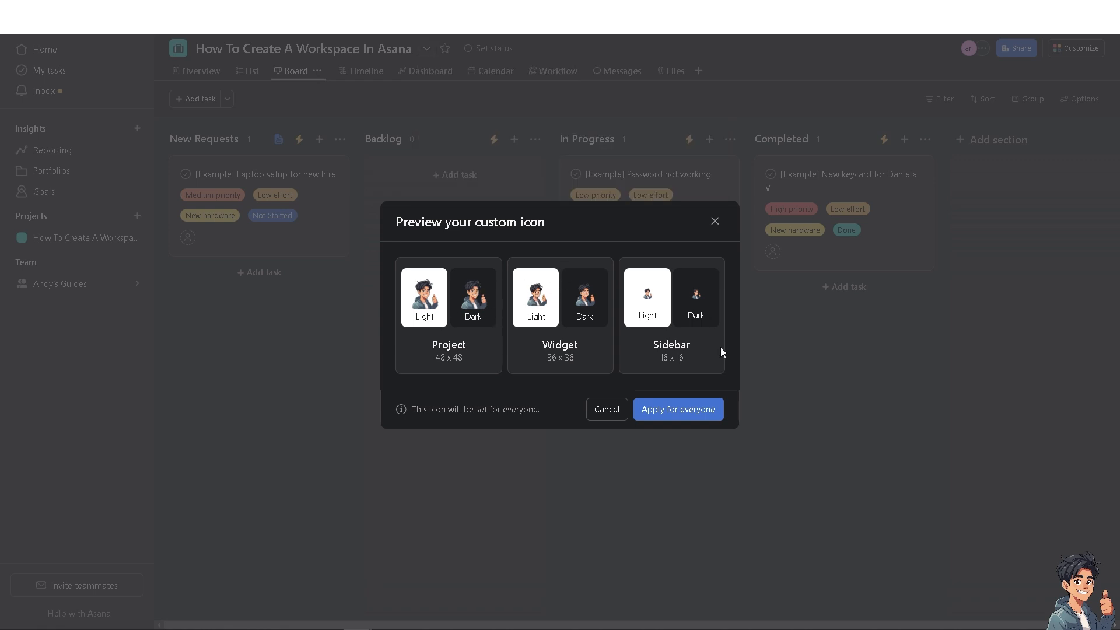
{"action": "left_click", "coordinate": [688, 410]}
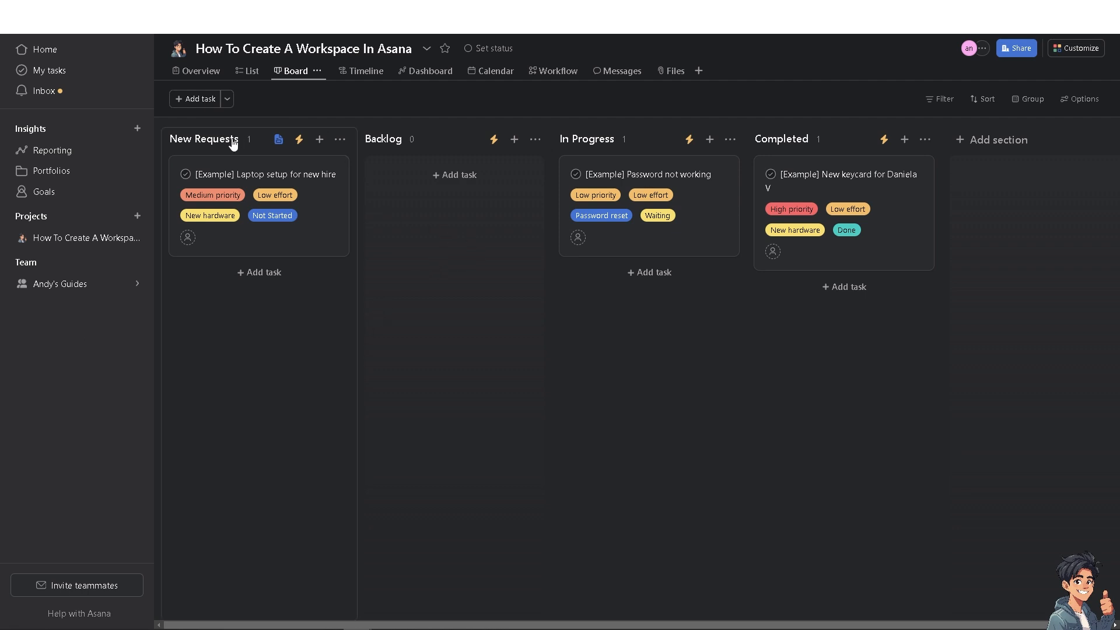
- Add a new task at the top of New Requests and paste text into its description
{"action": "left_click", "coordinate": [319, 140]}
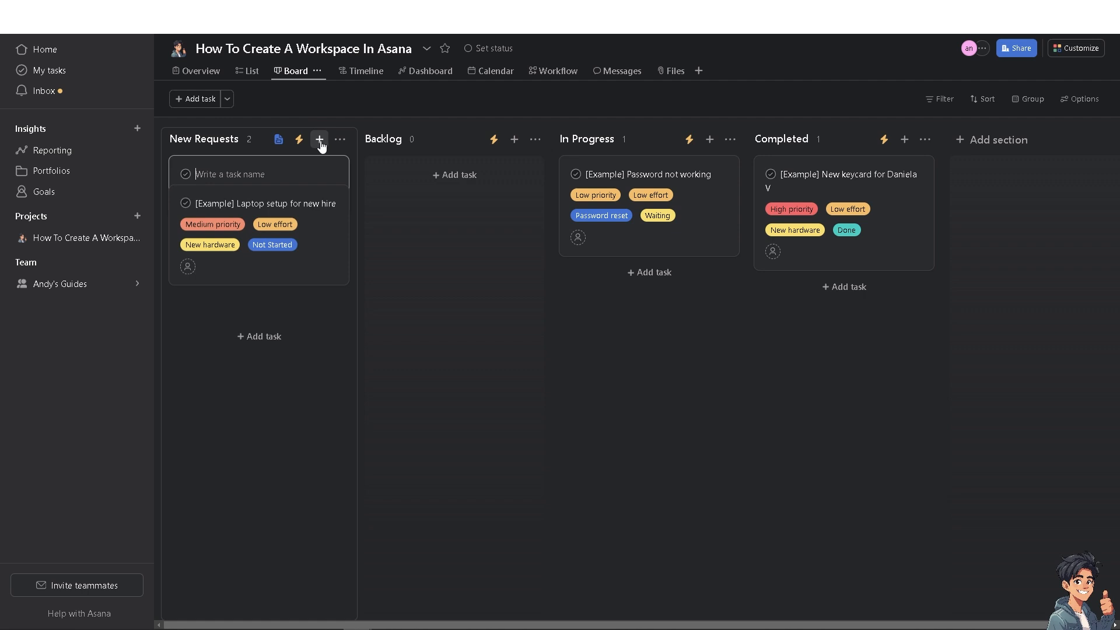
{"action": "left_click", "coordinate": [279, 174]}
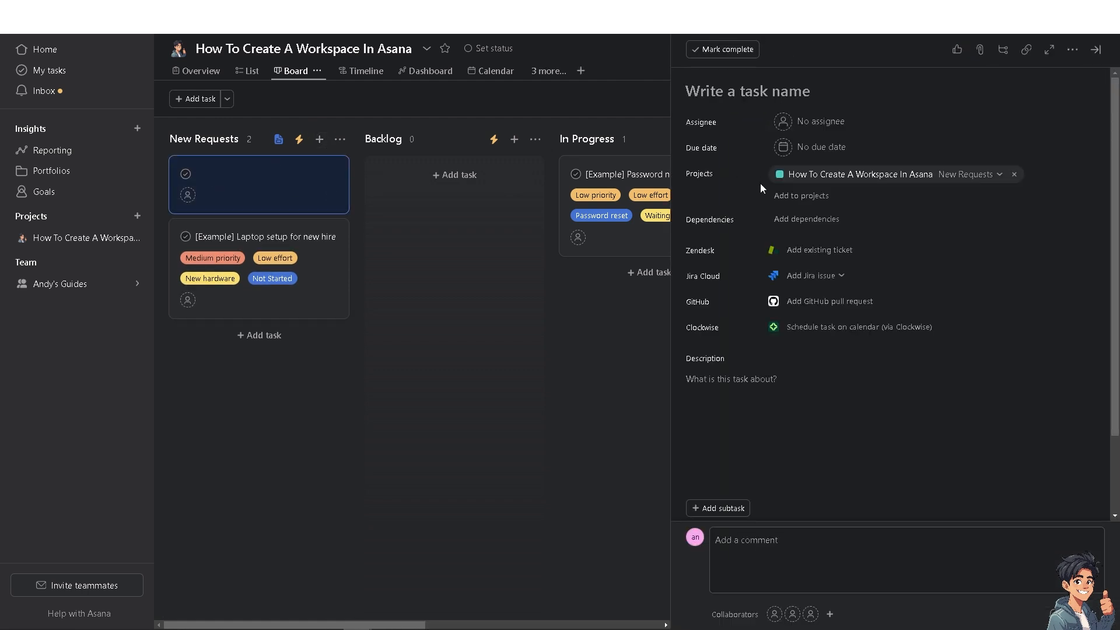
{"action": "left_click", "coordinate": [813, 392]}
{"action": "type", "text": "8 MINUTES"}
{"action": "left_click_drag", "start_coordinate": [733, 381], "coordinate": [710, 381]}
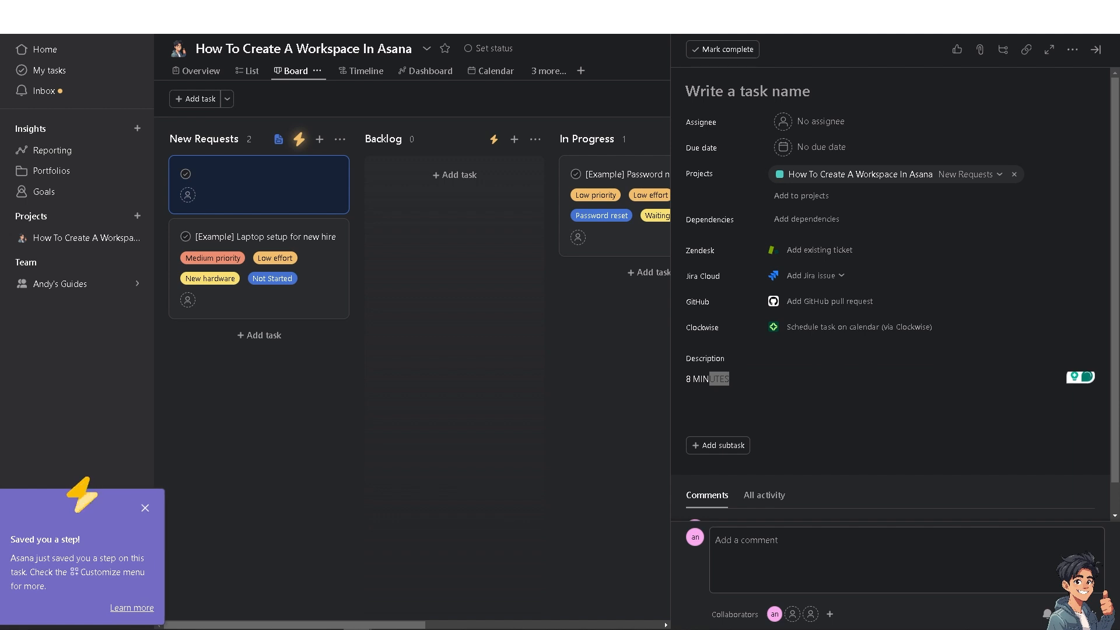
- Replace the description with 'How To Create A Workspace In Asana', underline it, and add a new line
{"action": "left_click", "coordinate": [802, 546]}
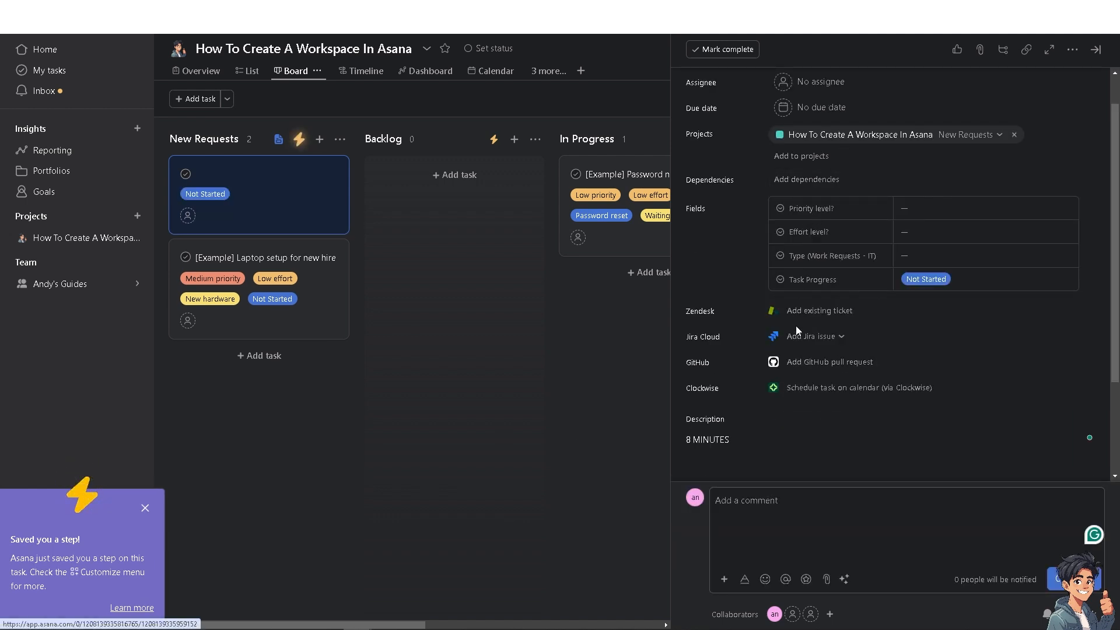
{"action": "scroll", "coordinate": [788, 396], "scroll_direction": "down", "scroll_amount": 2}
{"action": "left_click_drag", "start_coordinate": [761, 339], "coordinate": [637, 325]}
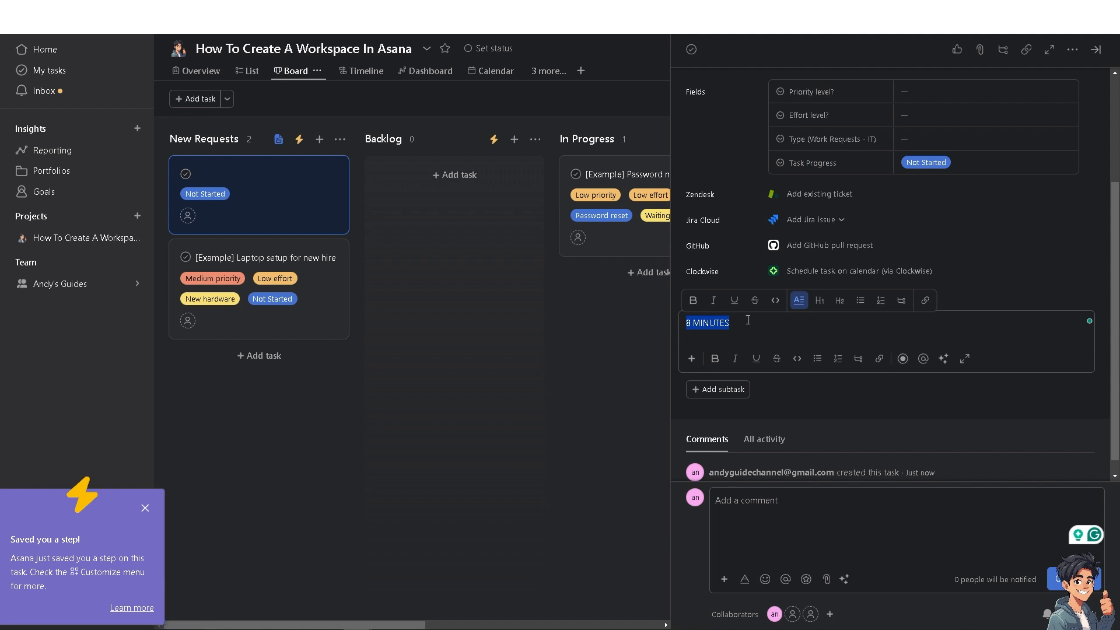
{"action": "type", "text": "How To Create A Workspace In Asana"}
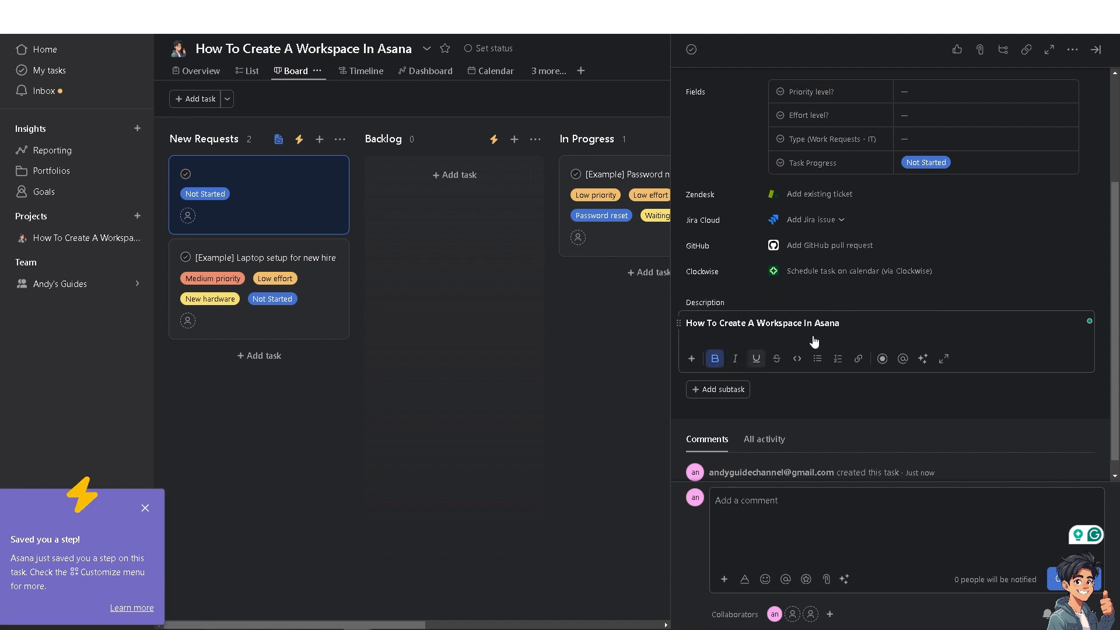
{"action": "left_click_drag", "start_coordinate": [840, 323], "coordinate": [674, 321]}
{"action": "key", "text": "ctrl+c"}
{"action": "left_click", "coordinate": [756, 359]}
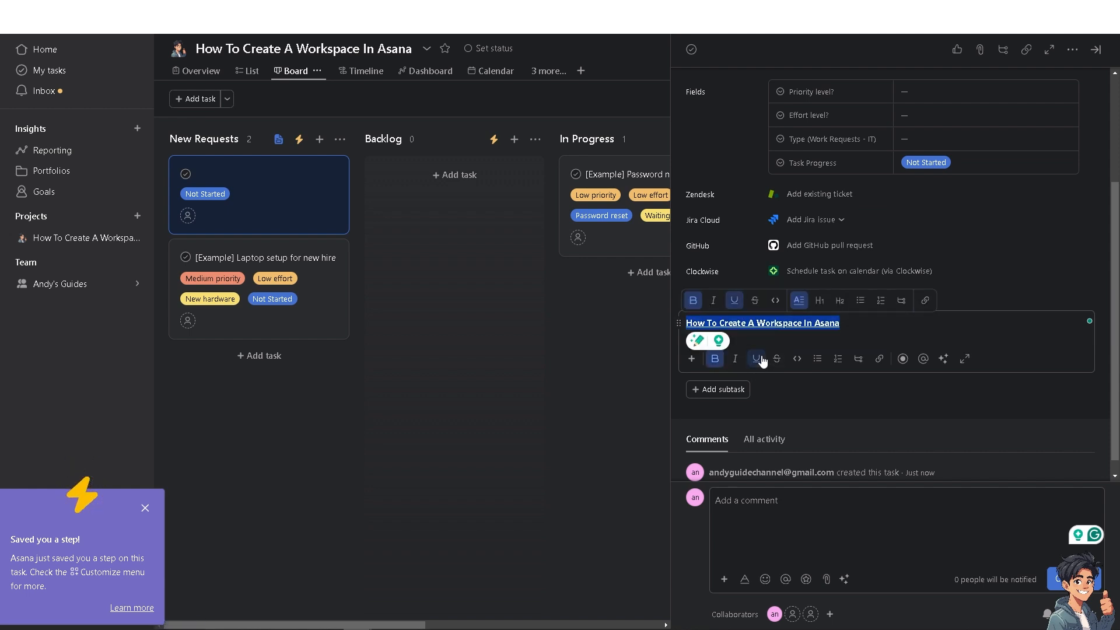
{"action": "left_click", "coordinate": [917, 329]}
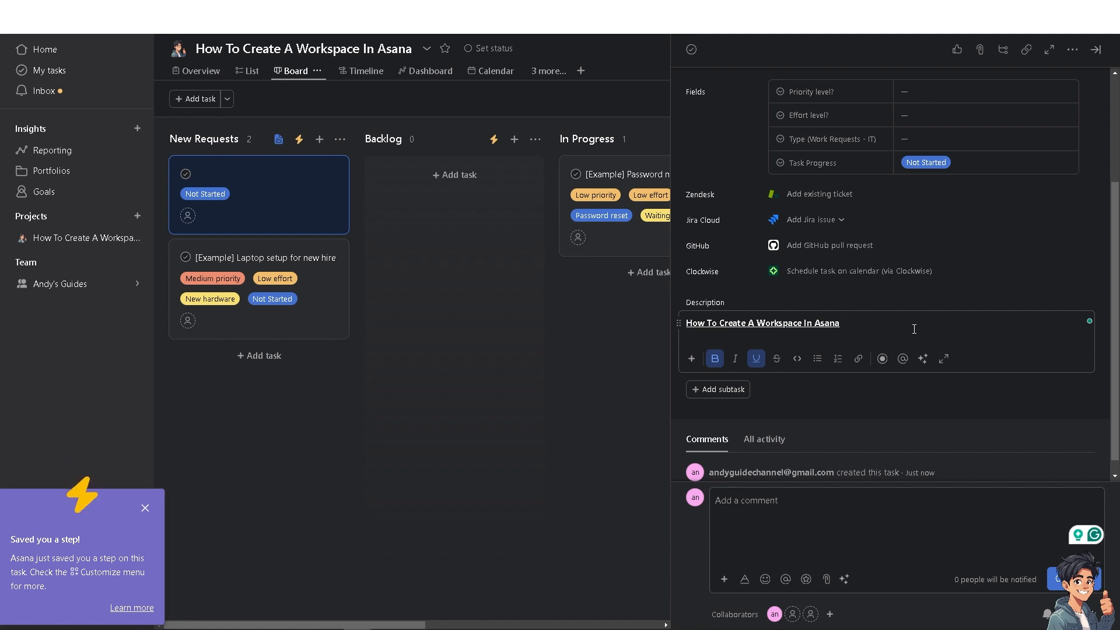
{"action": "key", "text": "Return"}
- Insert the 'How To Create A Workspace' thumbnail image into the description below the title
{"action": "left_click", "coordinate": [834, 424]}
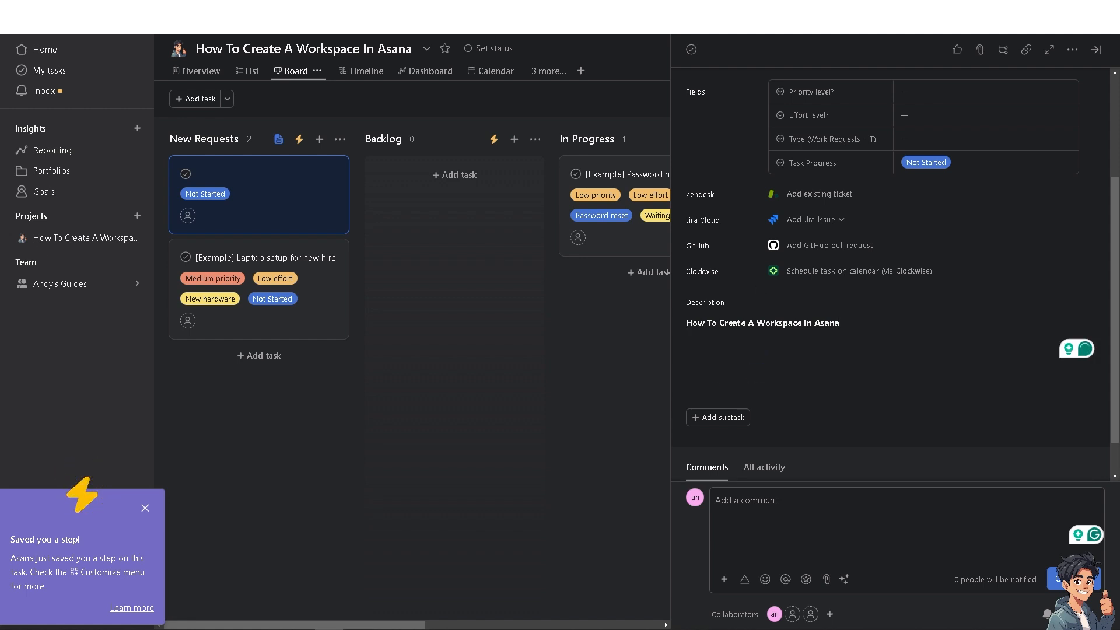
{"action": "left_click", "coordinate": [704, 380]}
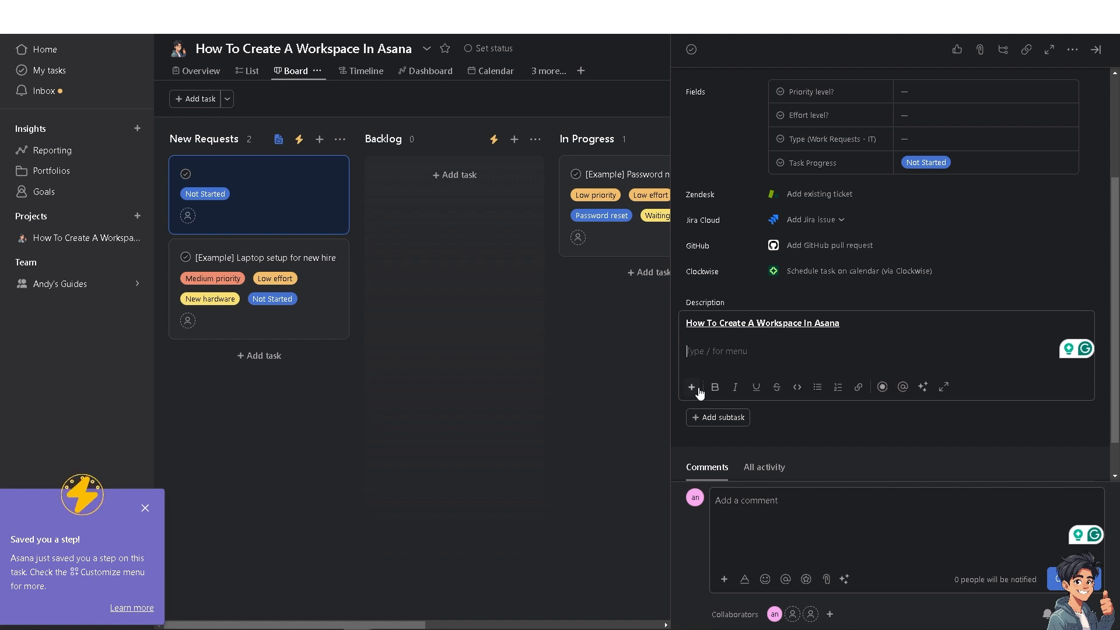
{"action": "left_click", "coordinate": [691, 387]}
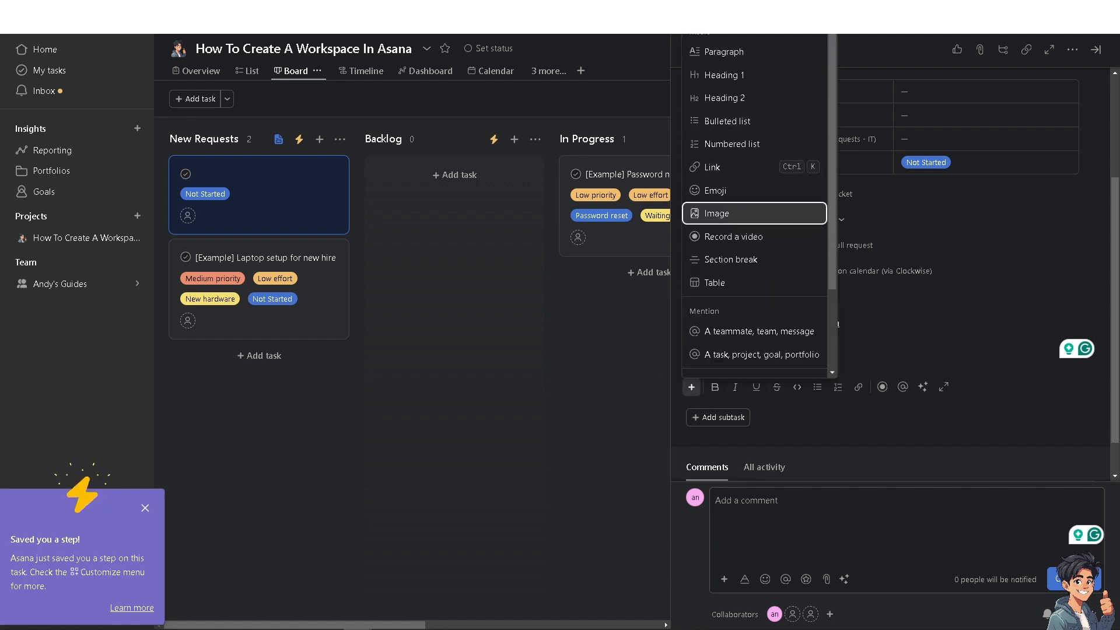
{"action": "left_click", "coordinate": [733, 213]}
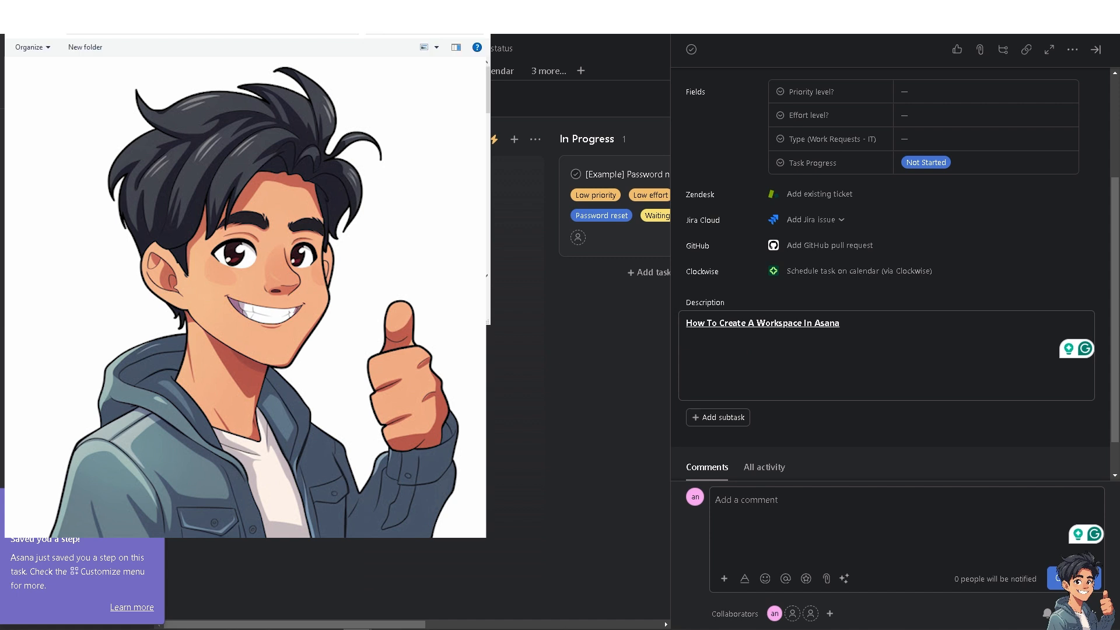
{"action": "scroll", "coordinate": [782, 395], "scroll_direction": "down", "scroll_amount": 2}
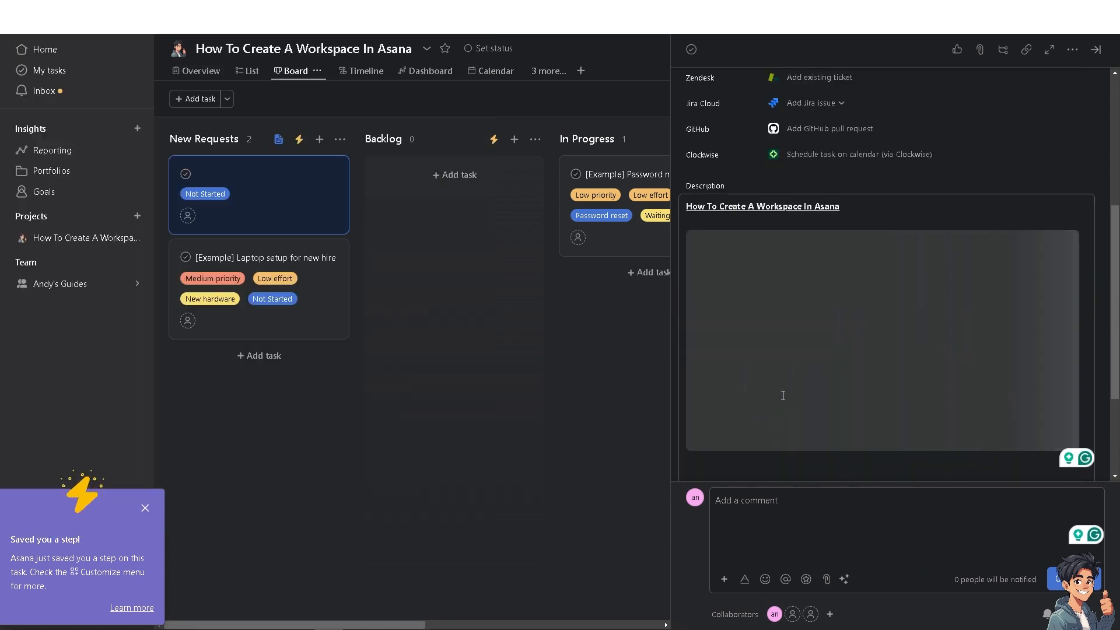
{"action": "left_click", "coordinate": [786, 506]}
- Draft the comment 'How To Create A Workspace In Asana' with the thumbnail attached, then view the description image full-size
{"action": "key", "text": "ctrl+v"}
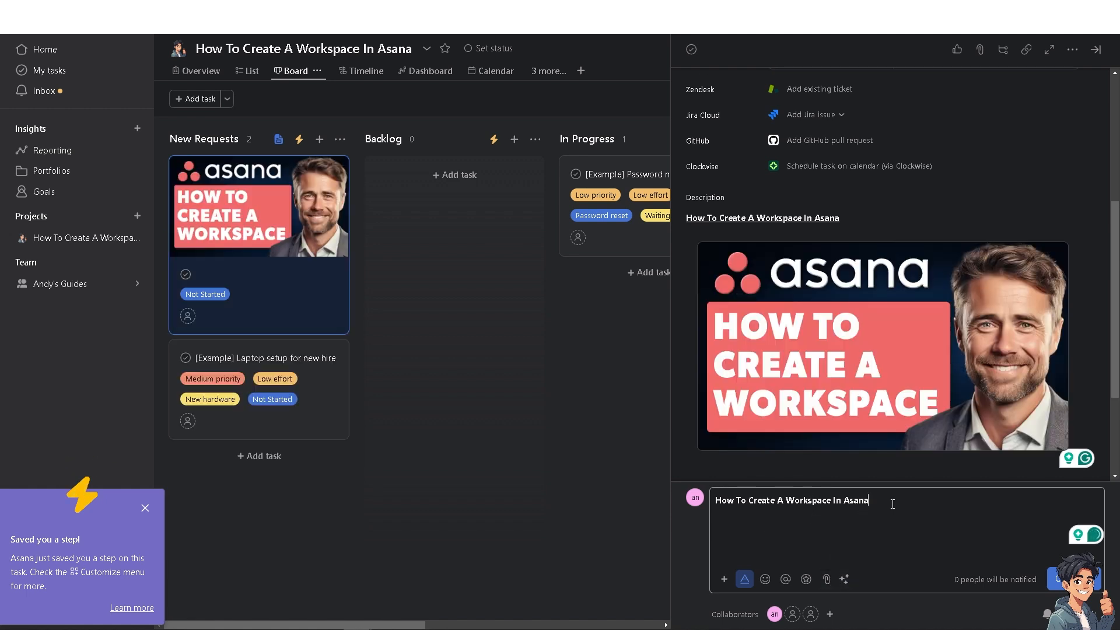
{"action": "key", "text": "Return"}
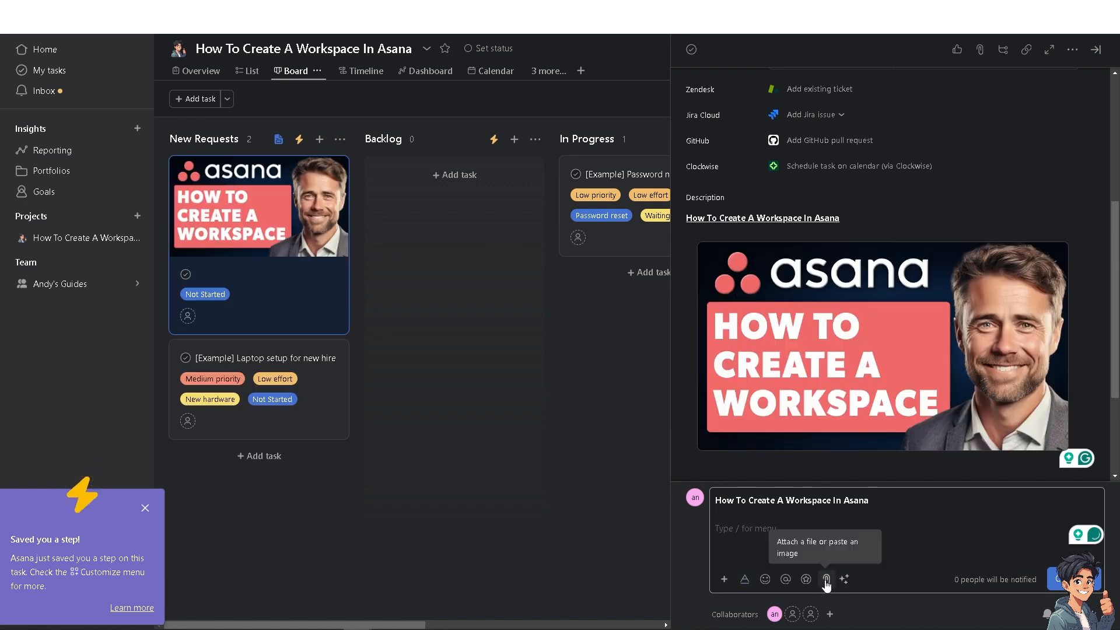
{"action": "left_click", "coordinate": [826, 580]}
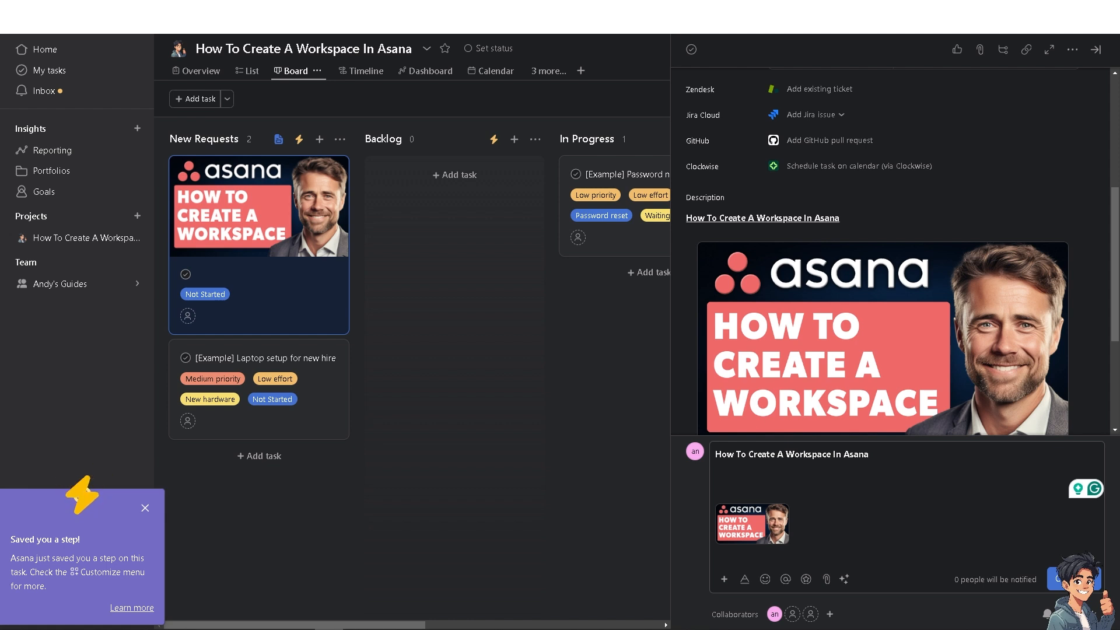
{"action": "left_click", "coordinate": [822, 330]}
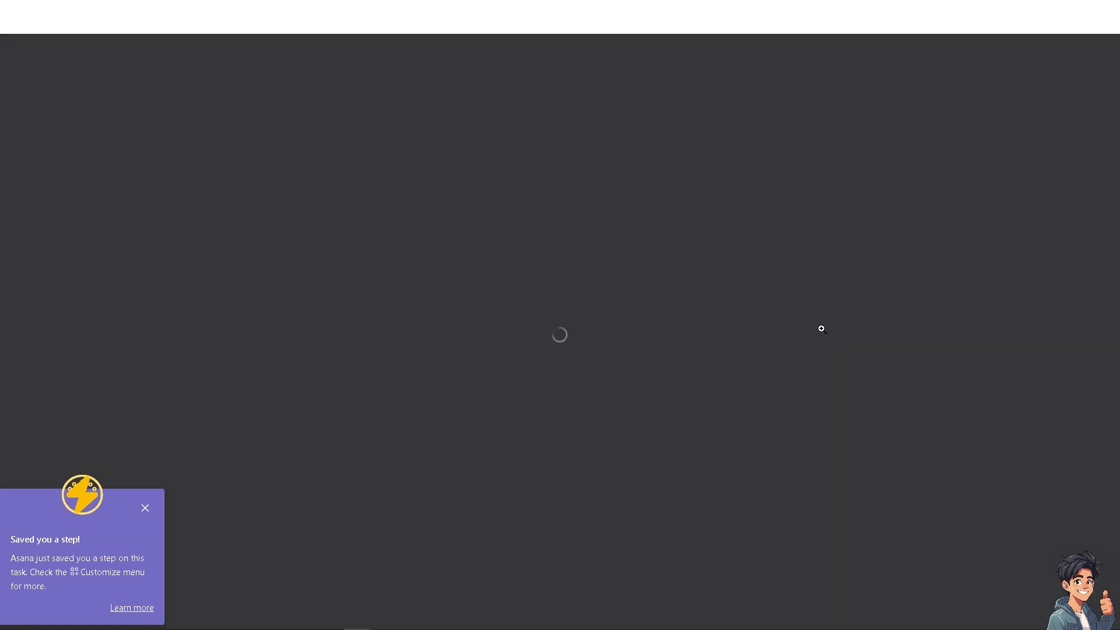